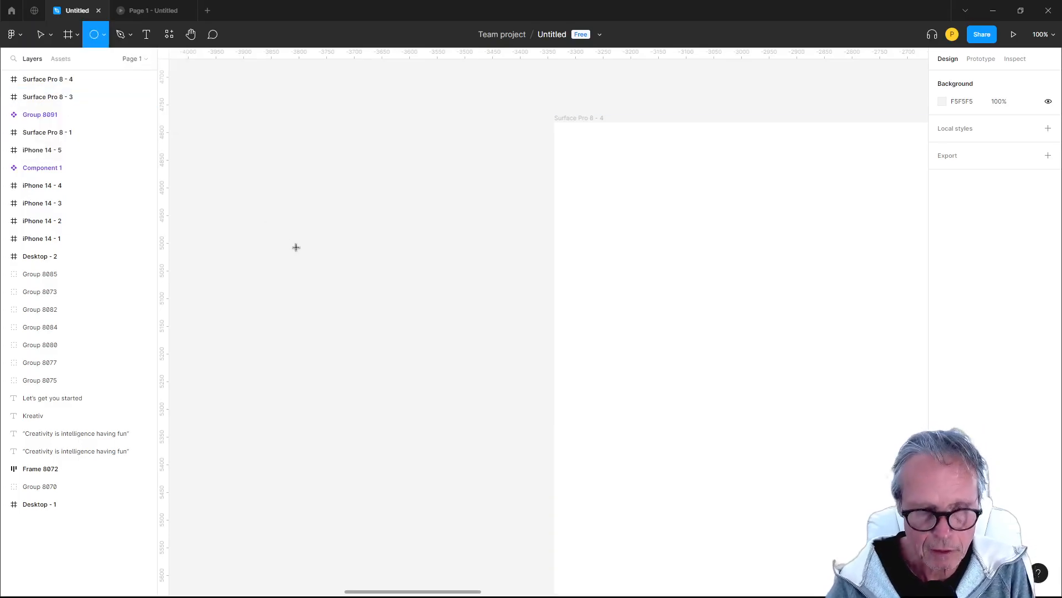
# - Draw an unfilled 122 × 122 circle on the canvas beside the Surface Pro 8 - 4 frame, with a black inside stroke of 20
pyautogui.moveTo(350, 280); pyautogui.dragTo(397, 338)
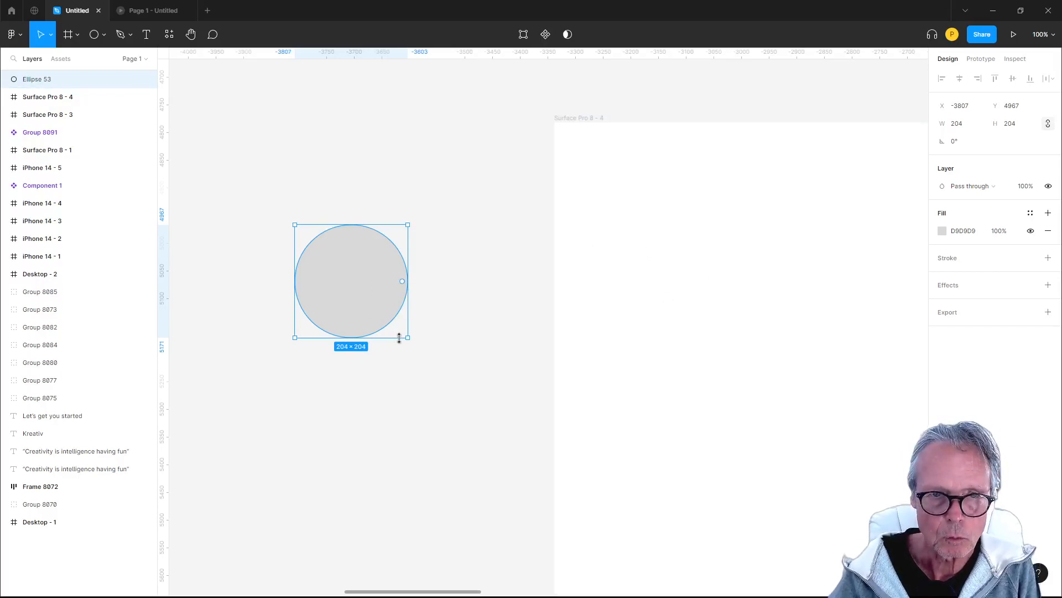
pyautogui.moveTo(410, 337); pyautogui.dragTo(382, 314)
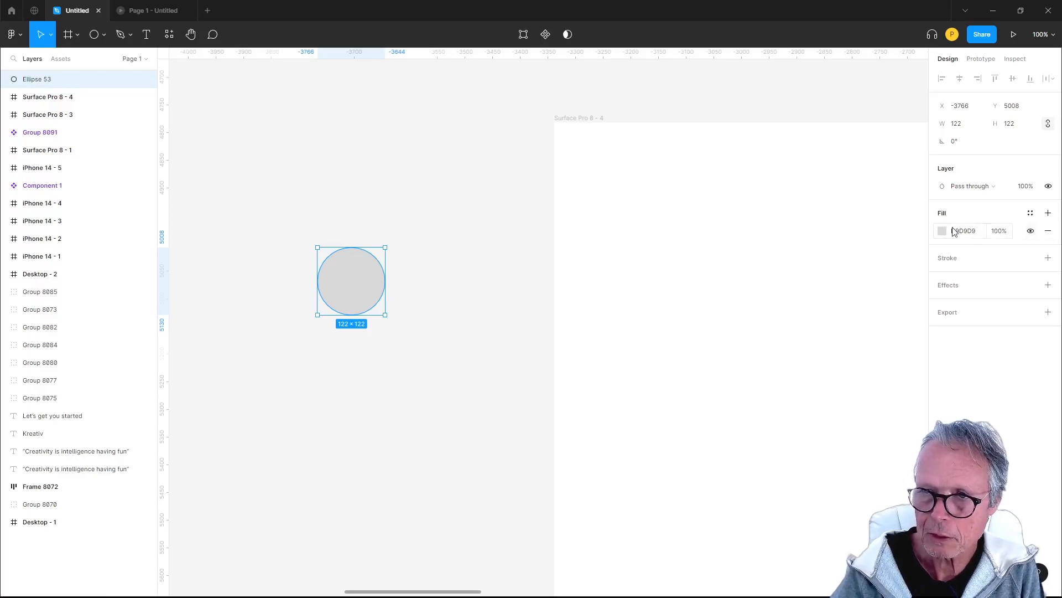
pyautogui.click(1050, 231)
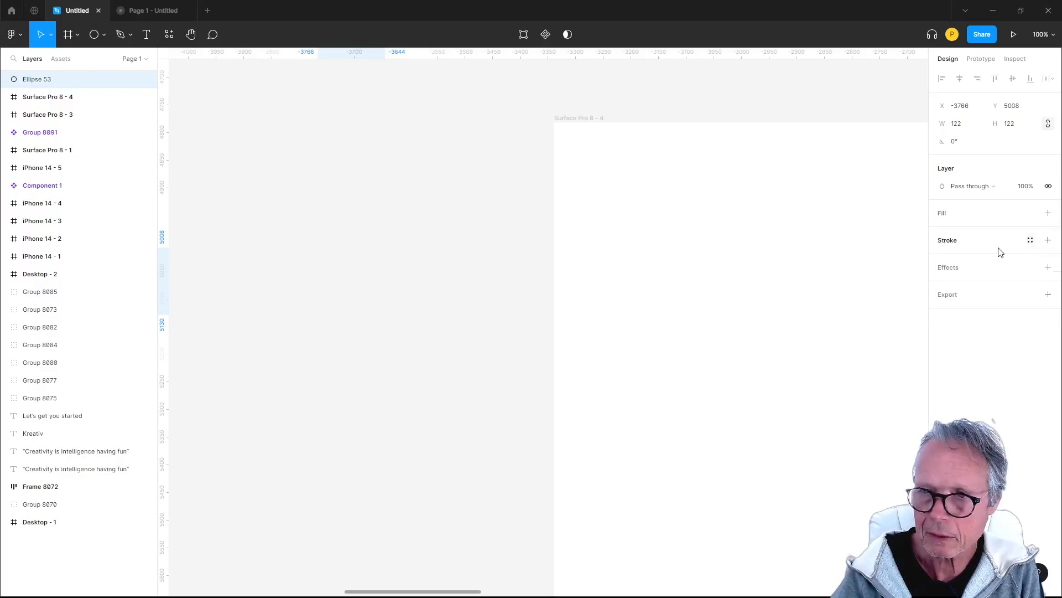
pyautogui.click(1048, 240)
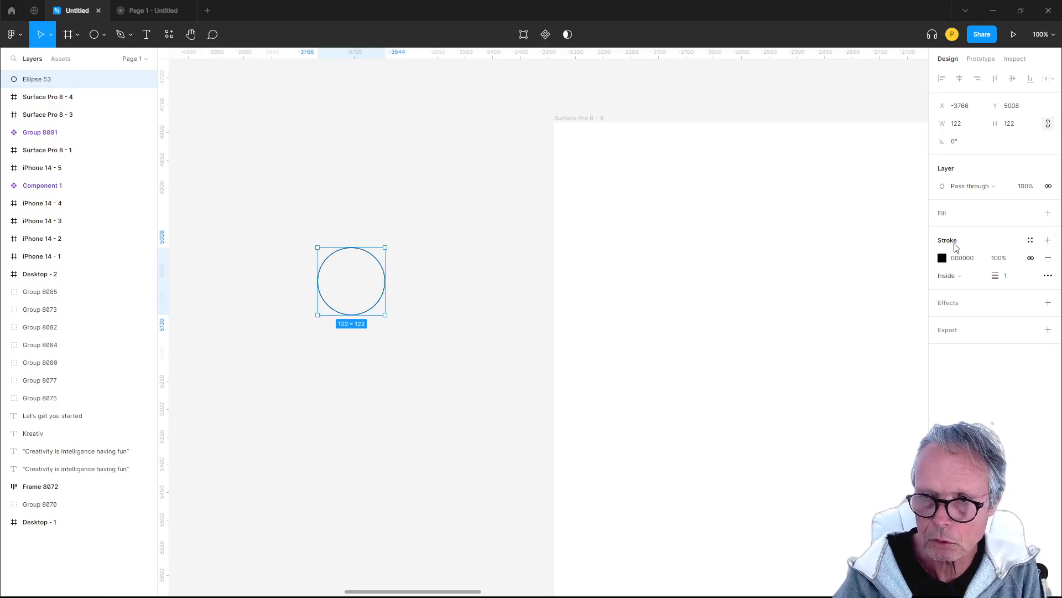
pyautogui.click(1006, 276)
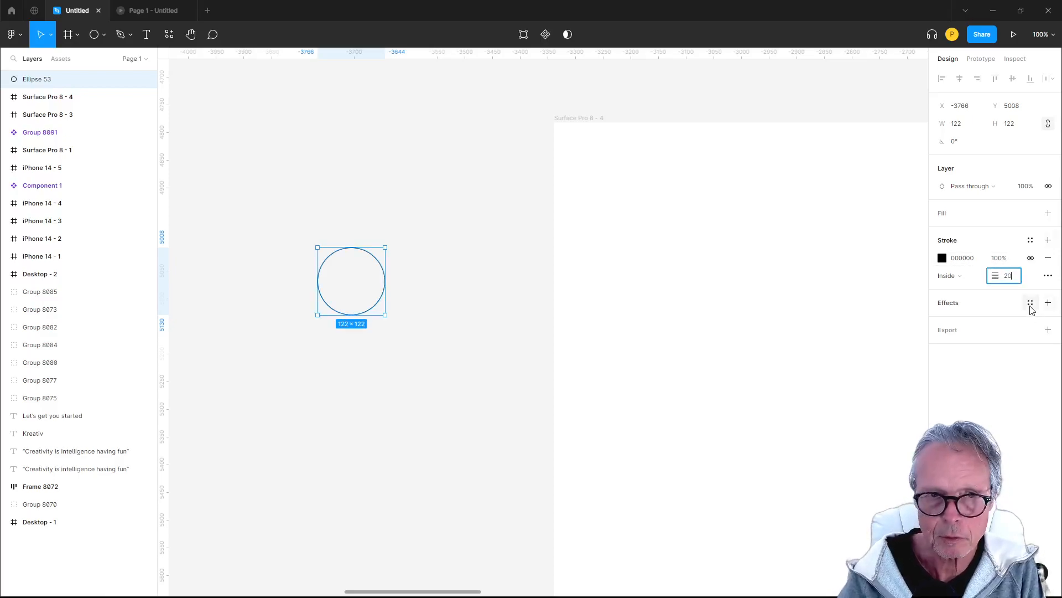
pyautogui.press('Return')
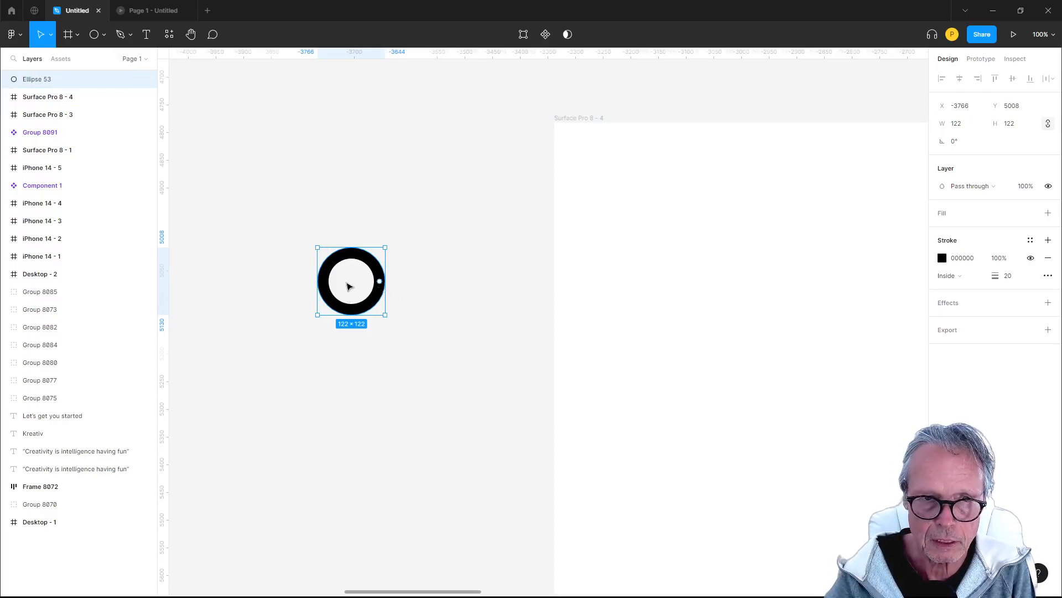
# - Open the ring into a three-quarter arc with a 75% sweep and a 100% ratio
pyautogui.scroll(5, 350, 287)
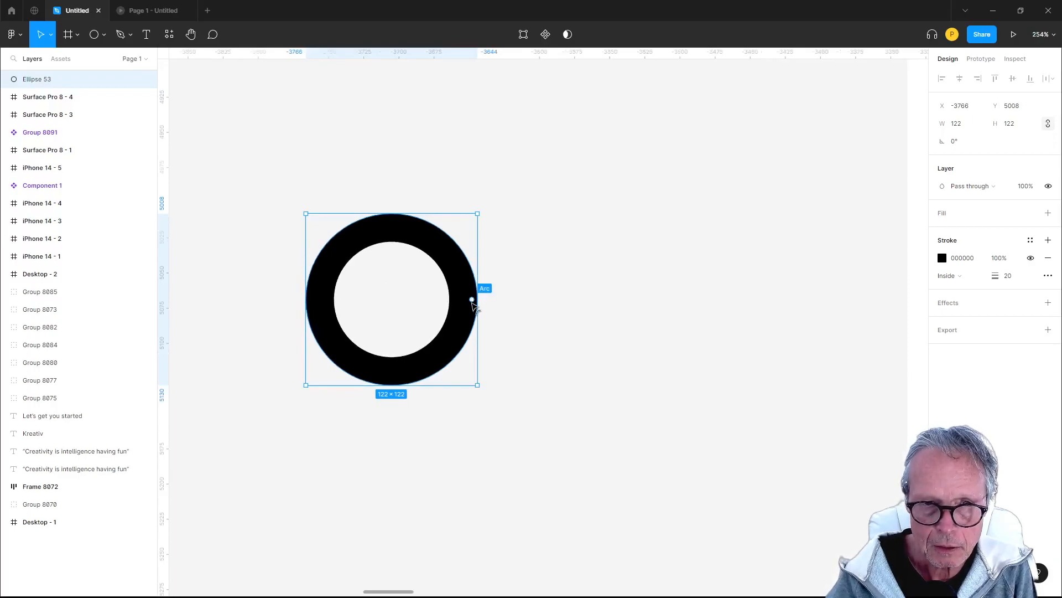
pyautogui.moveTo(472, 300); pyautogui.dragTo(389, 210)
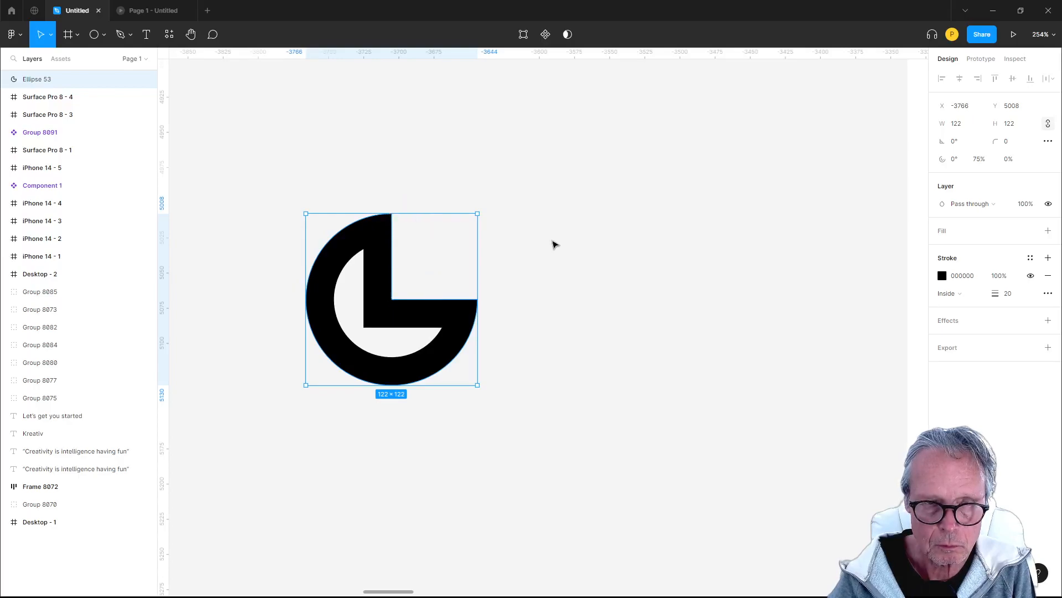
pyautogui.click(552, 243)
pyautogui.click(387, 257)
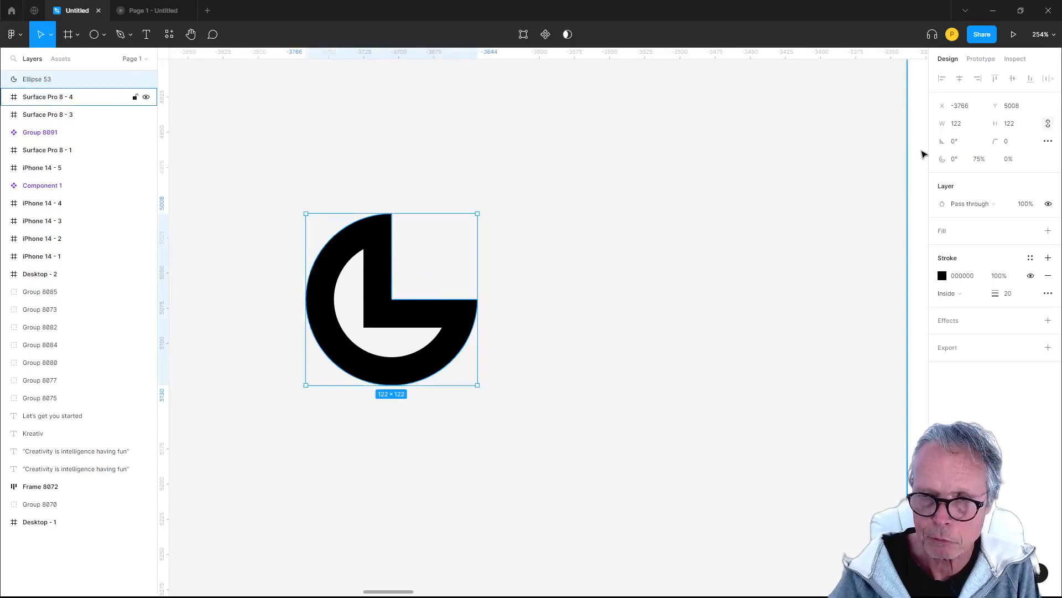
pyautogui.moveTo(370, 292)
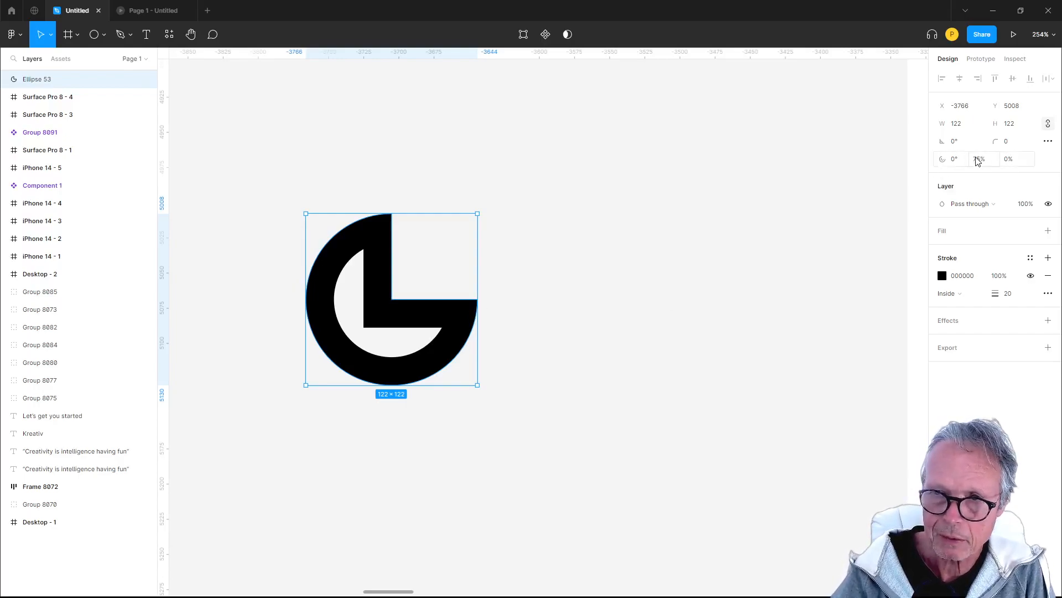
pyautogui.click(1009, 161)
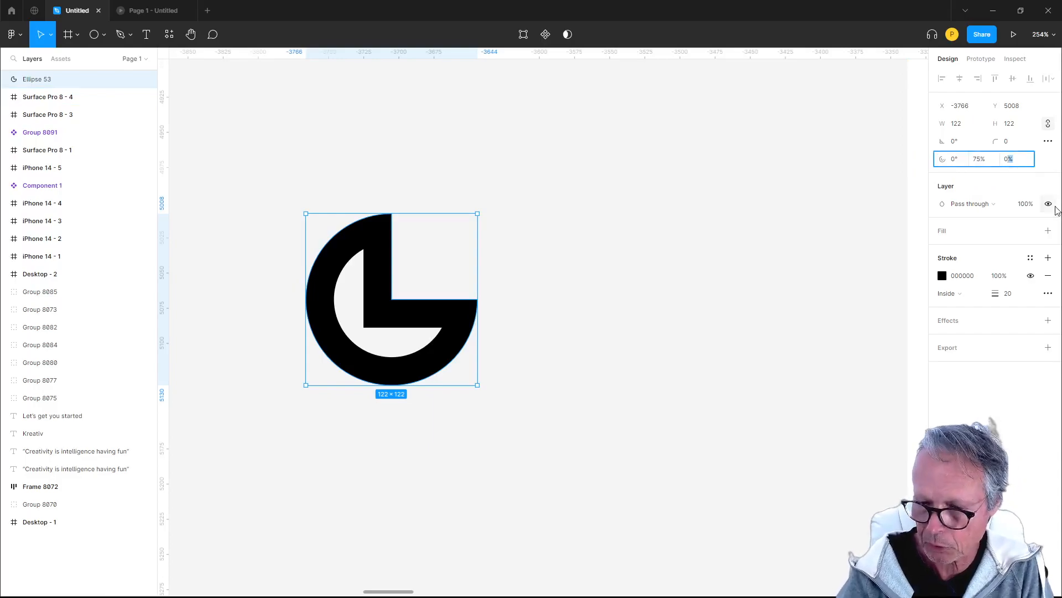
pyautogui.press('Return')
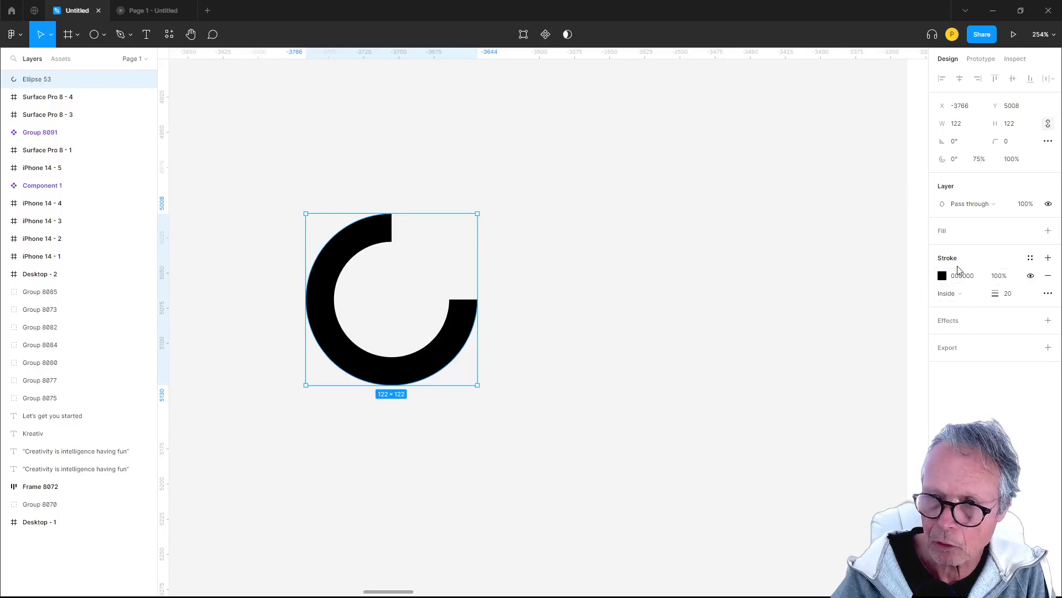
# - Give the arc's stroke round end points
pyautogui.click(1048, 294)
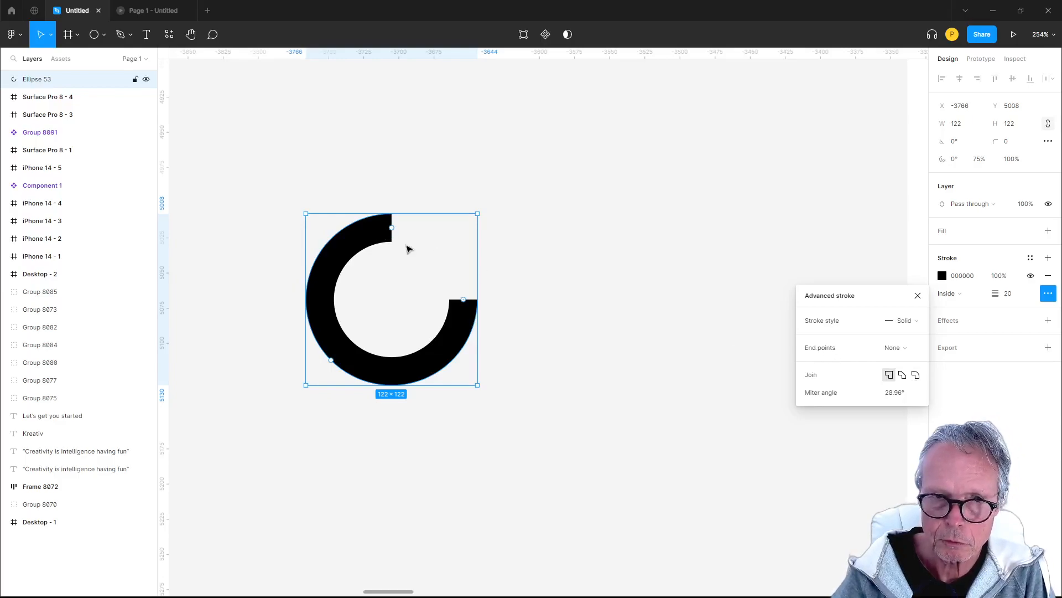
pyautogui.click(901, 348)
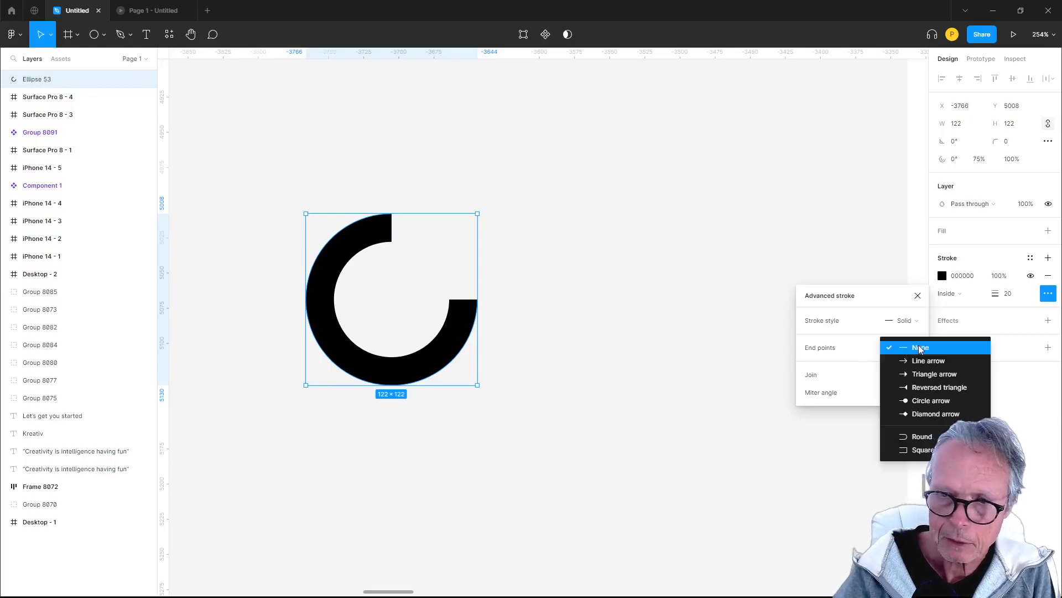
pyautogui.click(922, 437)
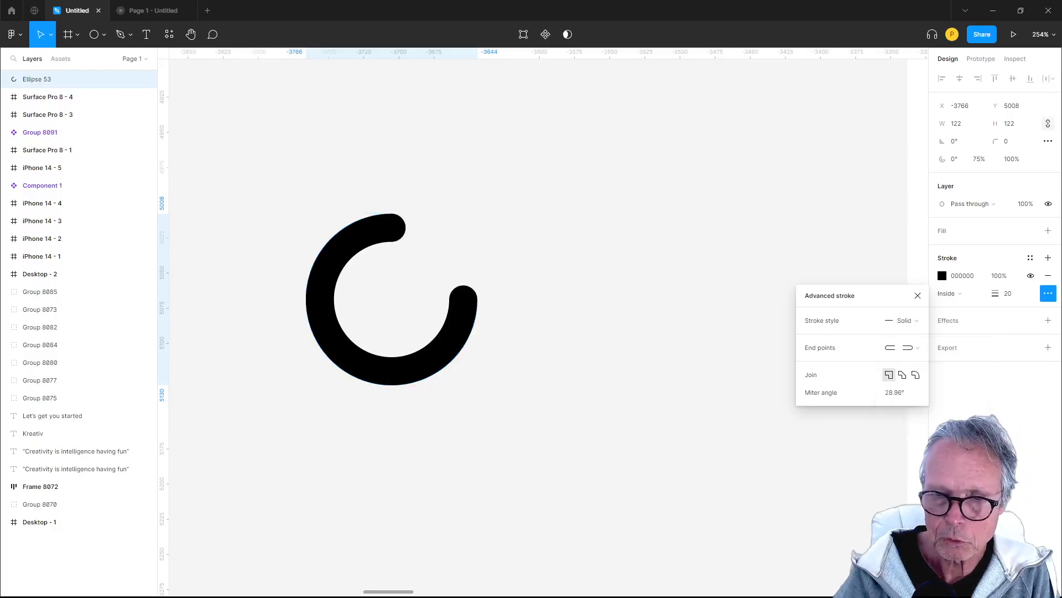
pyautogui.click(675, 404)
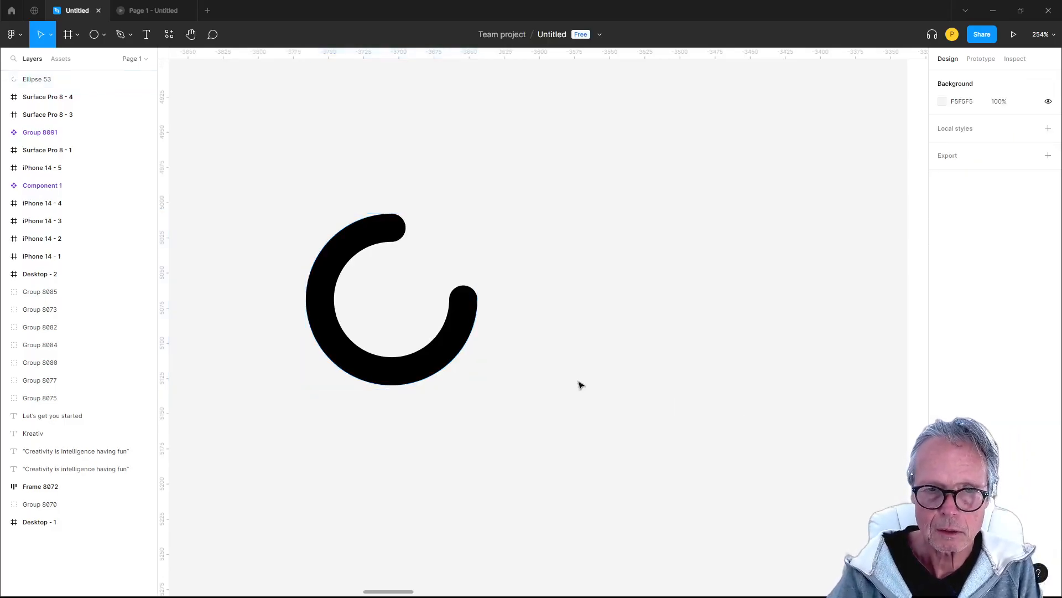
# - Change the arc's stroke color to the blue-violet 1C00C9
pyautogui.click(471, 322)
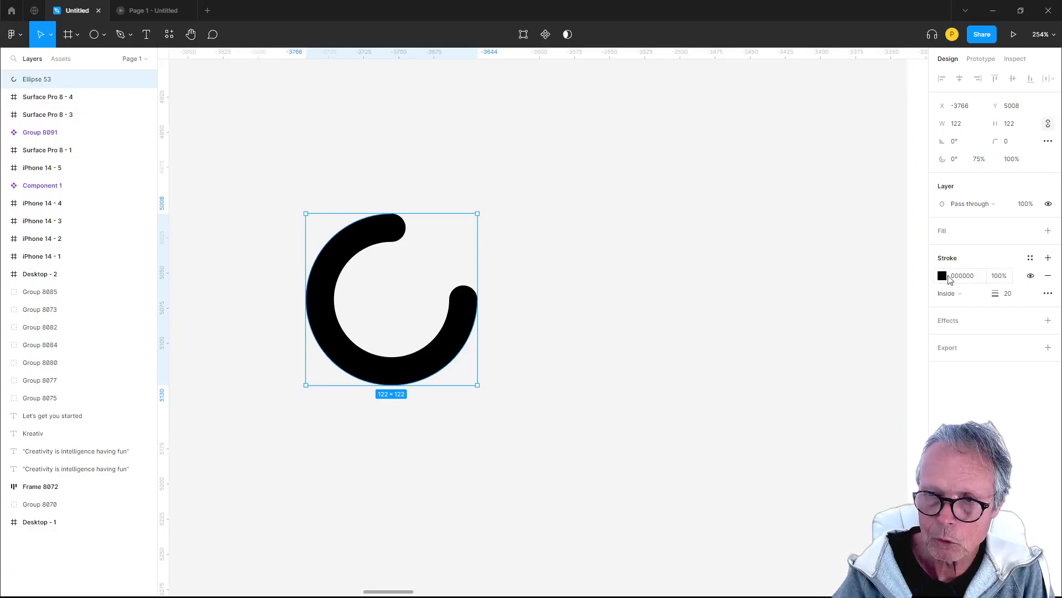
pyautogui.click(942, 277)
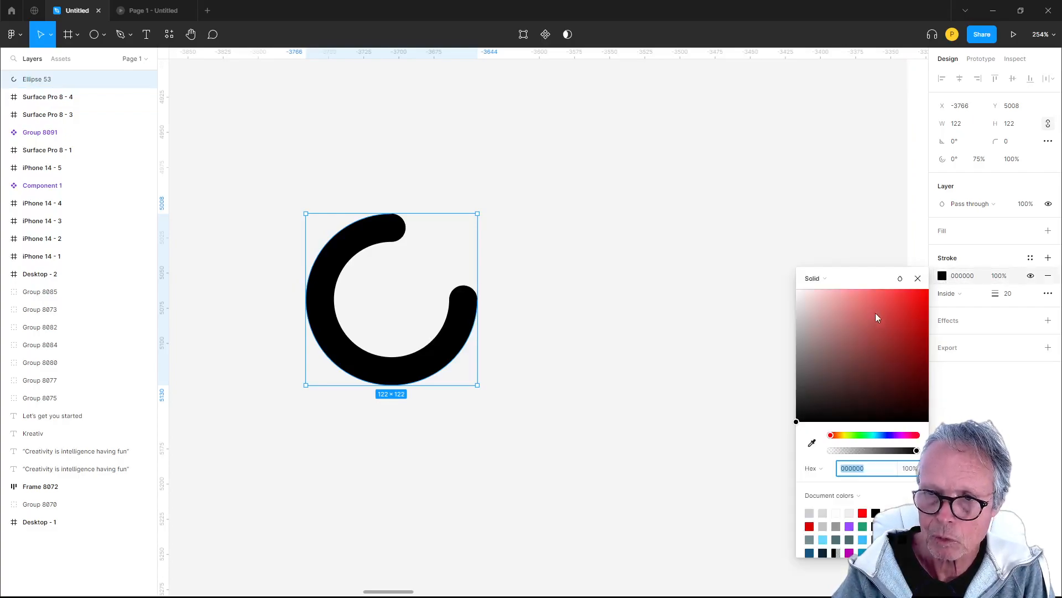
pyautogui.click(886, 435)
pyautogui.moveTo(903, 362); pyautogui.dragTo(929, 317)
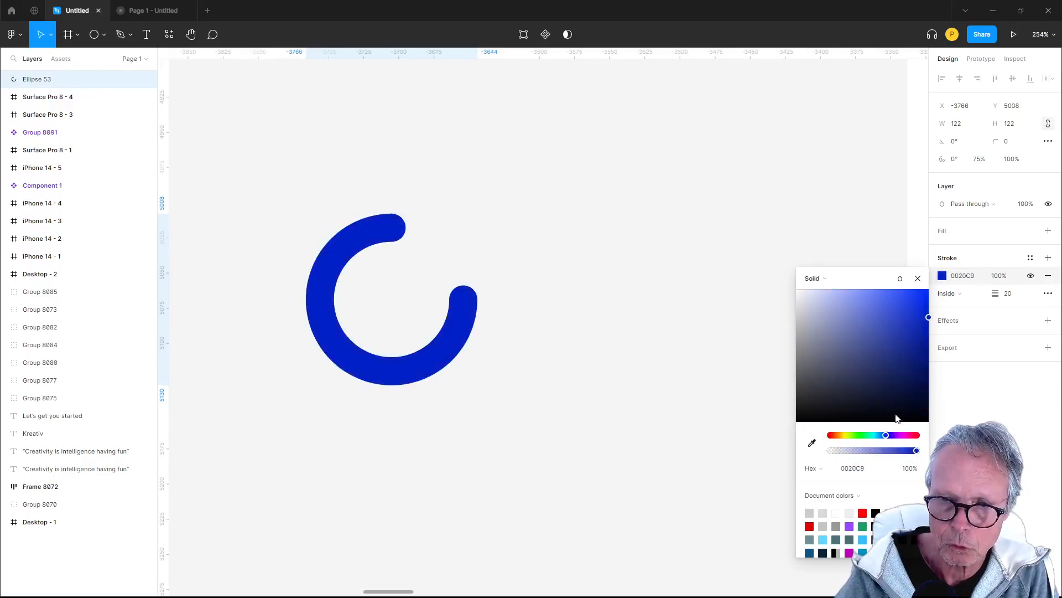
pyautogui.moveTo(888, 436)
pyautogui.mouseDown()
pyautogui.moveTo(904, 436)
pyautogui.moveTo(892, 436)
pyautogui.mouseUp()
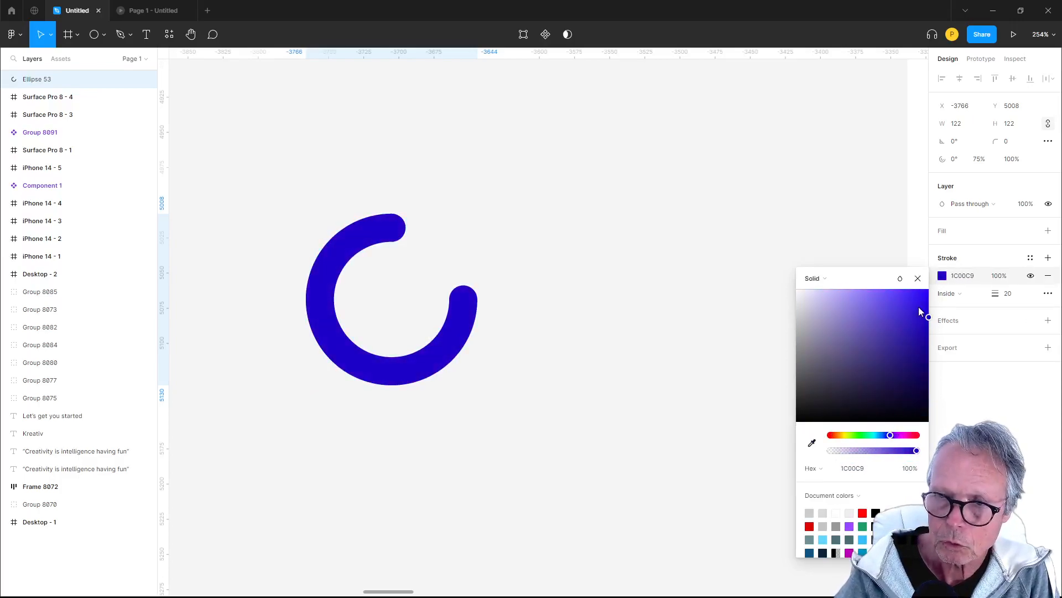
# - Turn the arc's stroke into an angular gradient, solid blue at the upper end and fading to transparent at the right-hand end
pyautogui.click(836, 279)
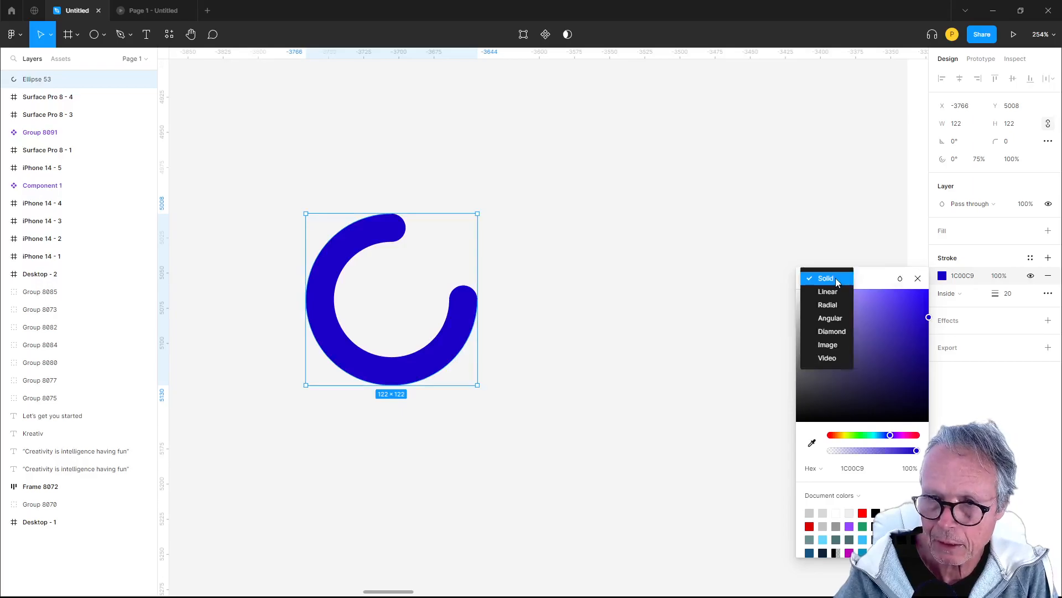
pyautogui.click(830, 320)
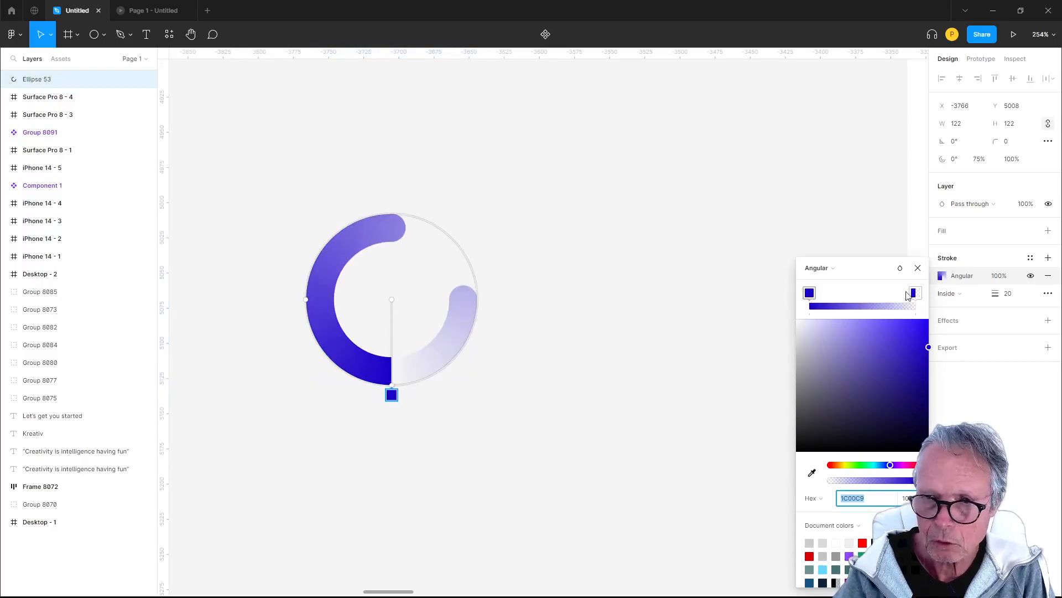
pyautogui.moveTo(810, 295); pyautogui.dragTo(867, 295)
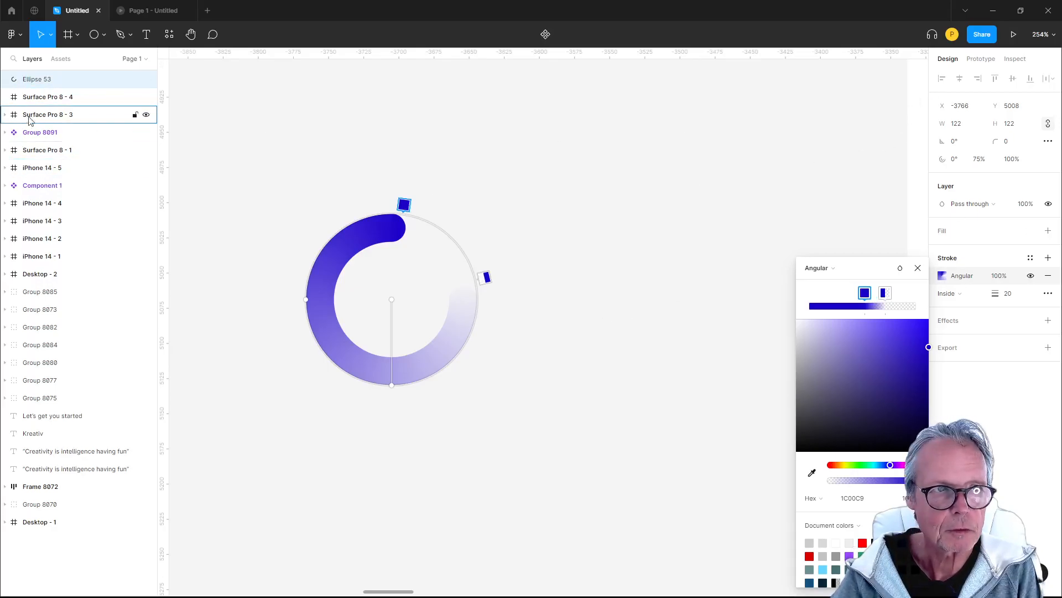
pyautogui.click(30, 97)
pyautogui.click(34, 79)
pyautogui.click(531, 190)
# - Rename the arc's layer to Circle
pyautogui.scroll(-5, 540, 363)
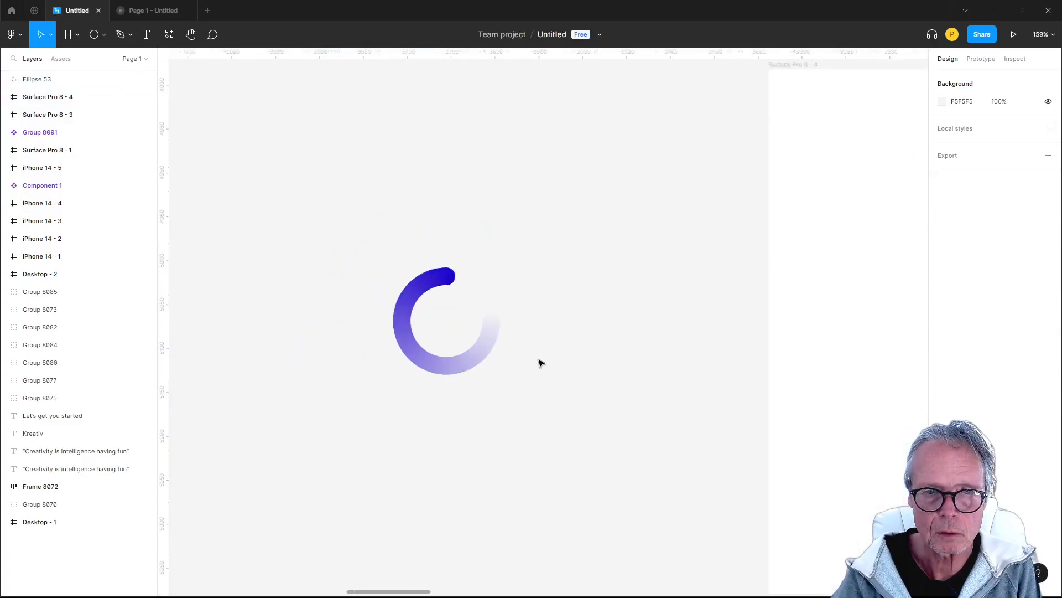
pyautogui.moveTo(591, 360); pyautogui.dragTo(477, 259)
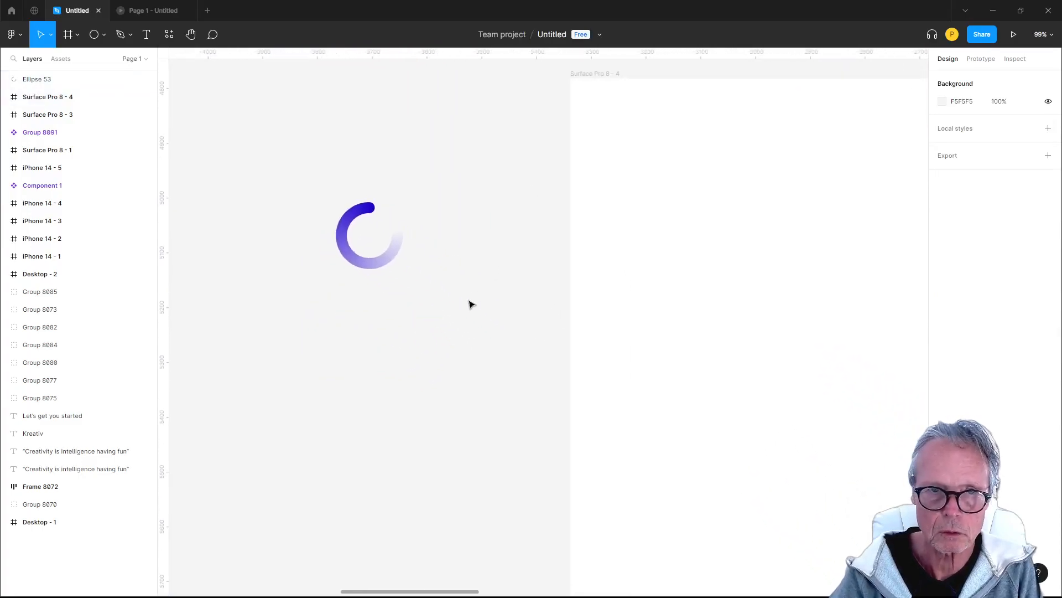
pyautogui.click(374, 269)
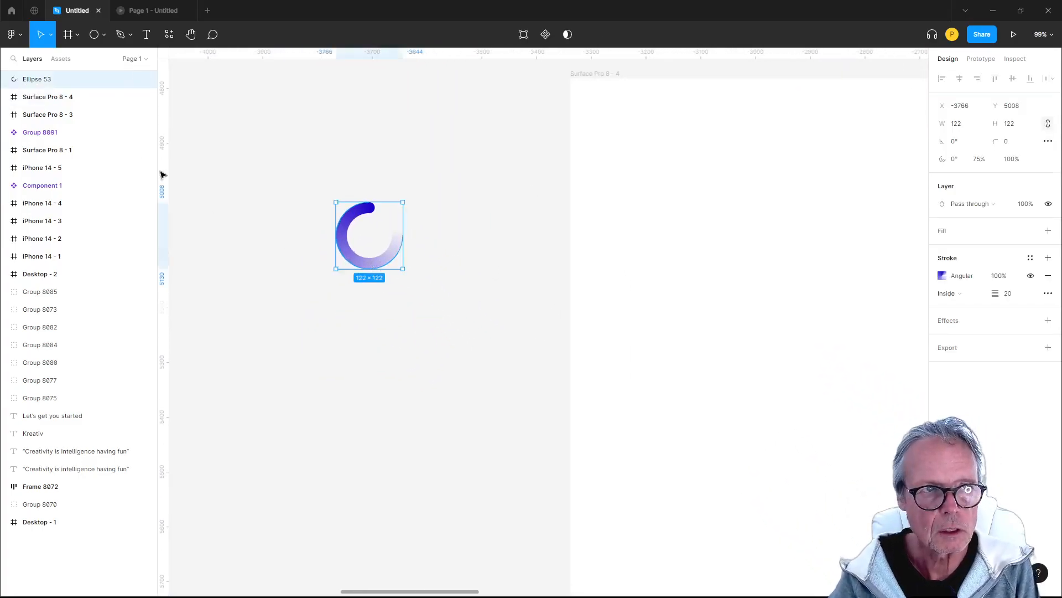
pyautogui.doubleClick(34, 79)
pyautogui.write('Circle')
pyautogui.press('Return')
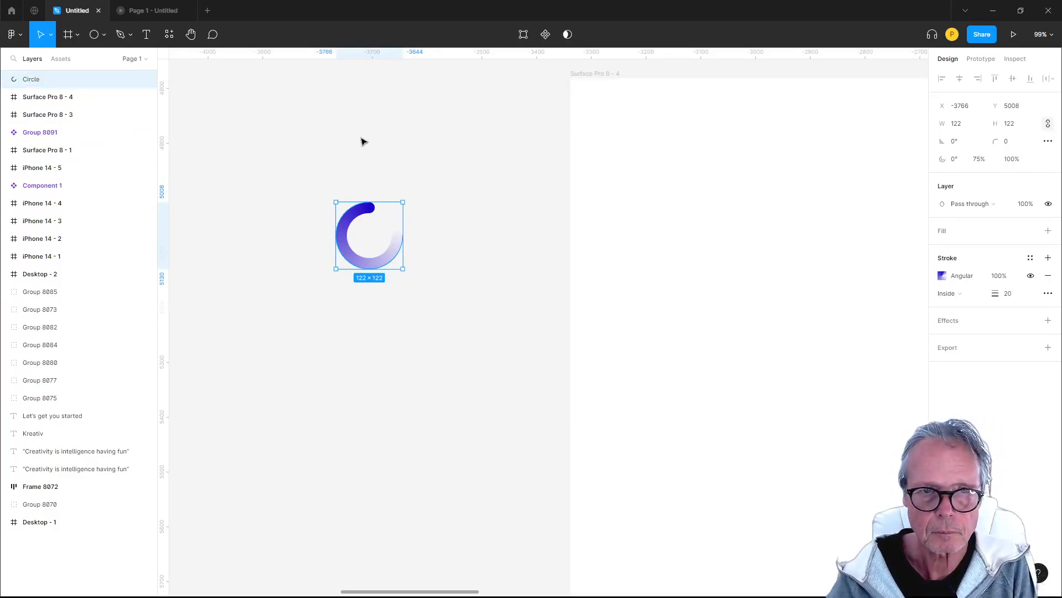
# - Convert the Circle layer into a component and add three variants to it
pyautogui.click(548, 34)
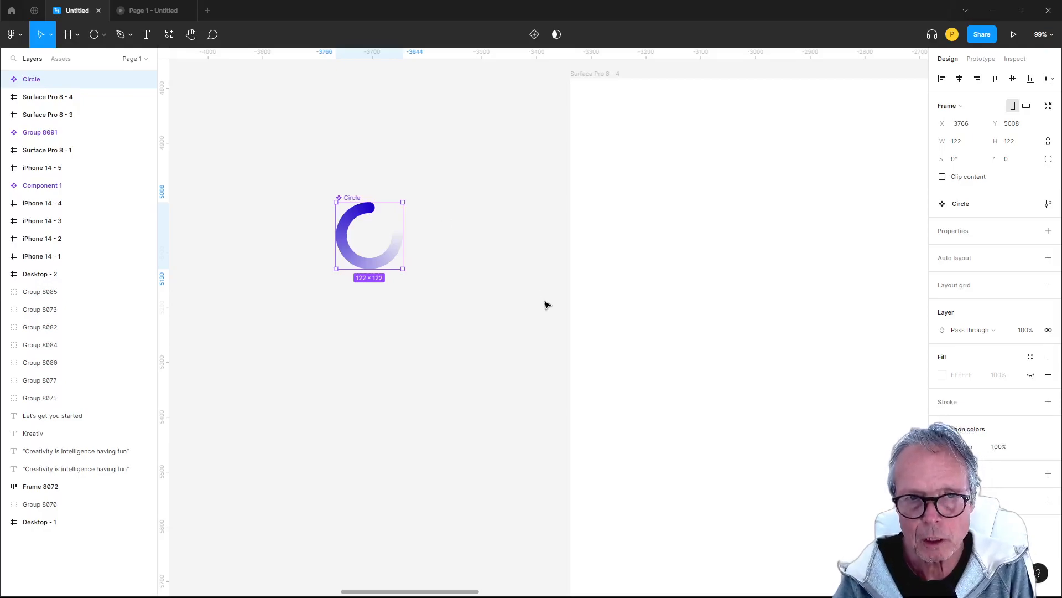
pyautogui.click(534, 36)
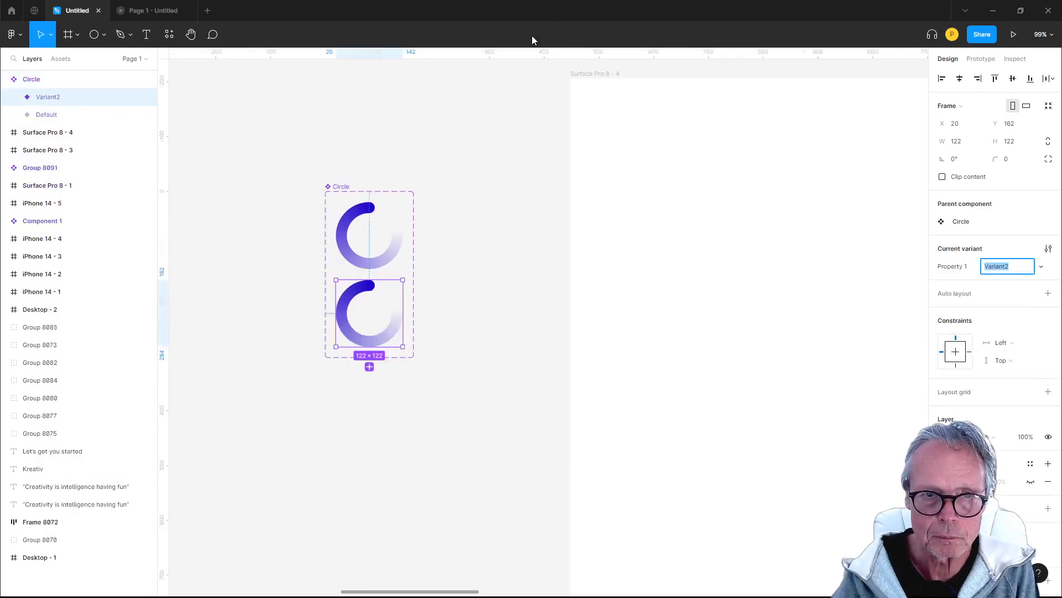
pyautogui.click(370, 369)
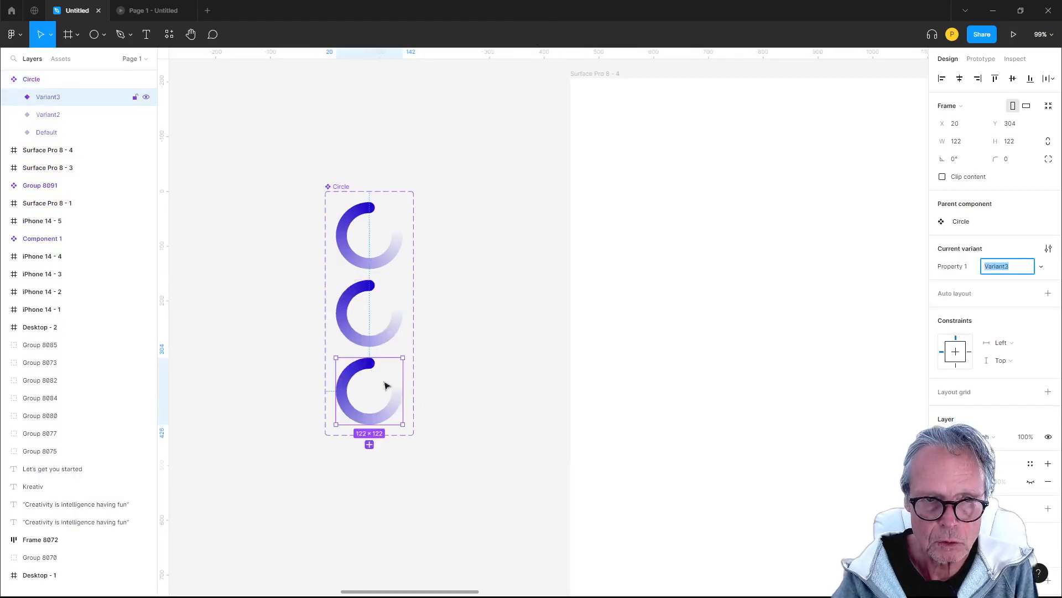
pyautogui.click(369, 445)
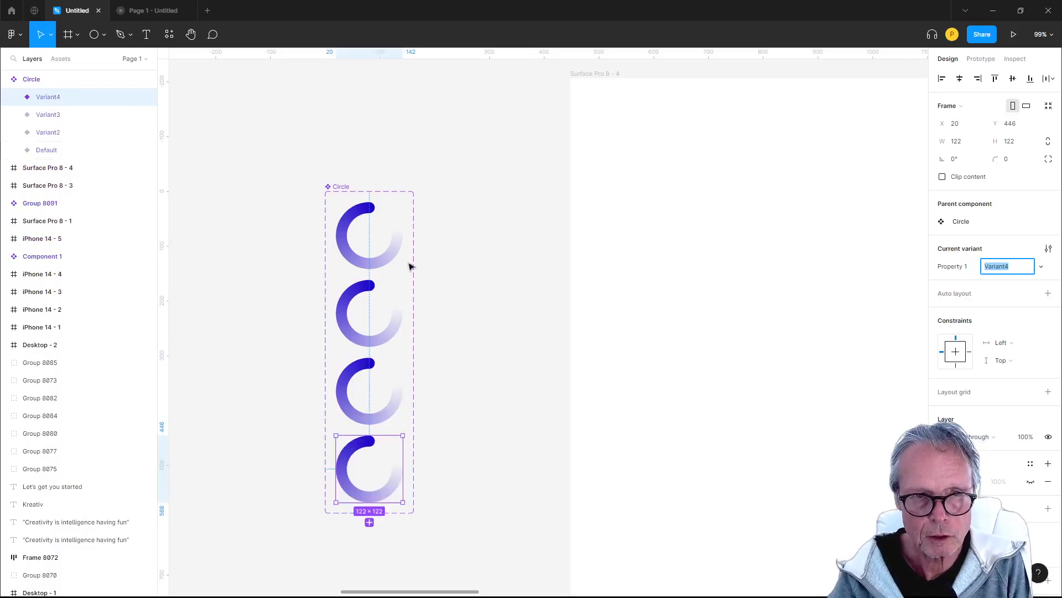
# - Set the Property 1 value of the fourth Circle variant to 4
pyautogui.click(54, 97)
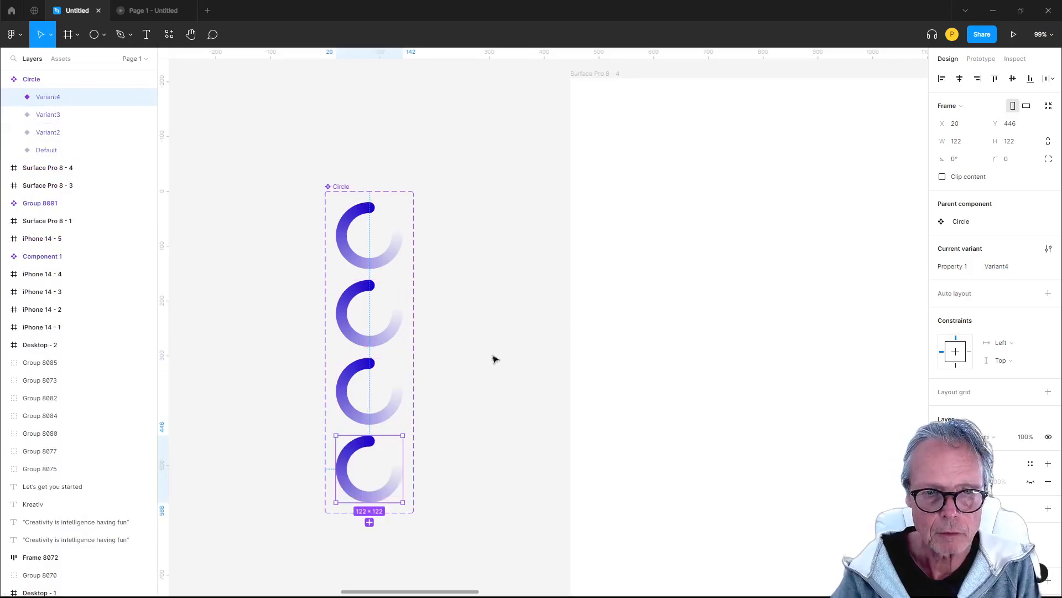
pyautogui.click(999, 267)
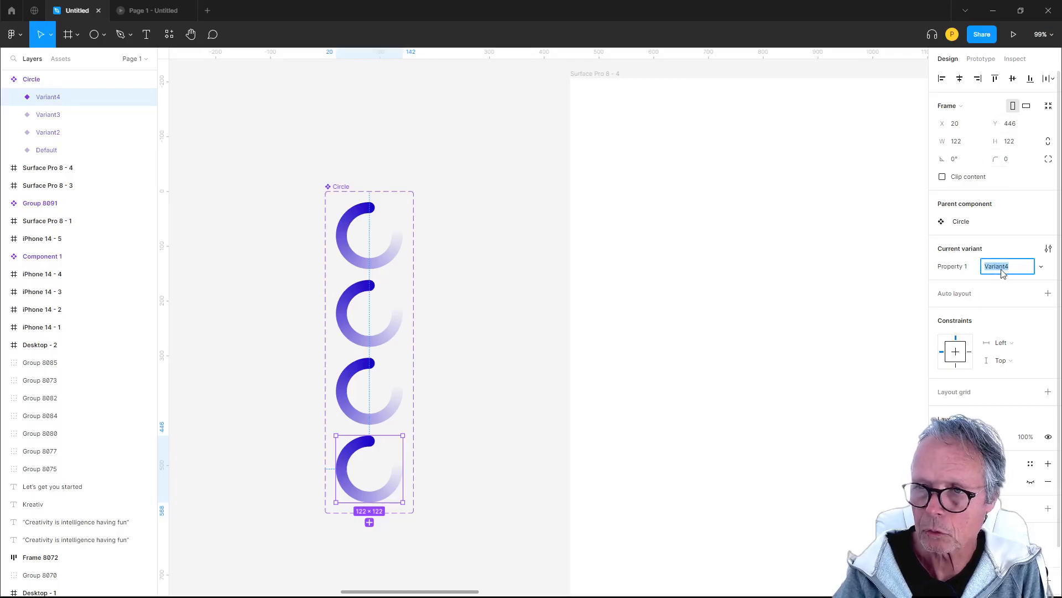
pyautogui.write('4')
pyautogui.press('Return')
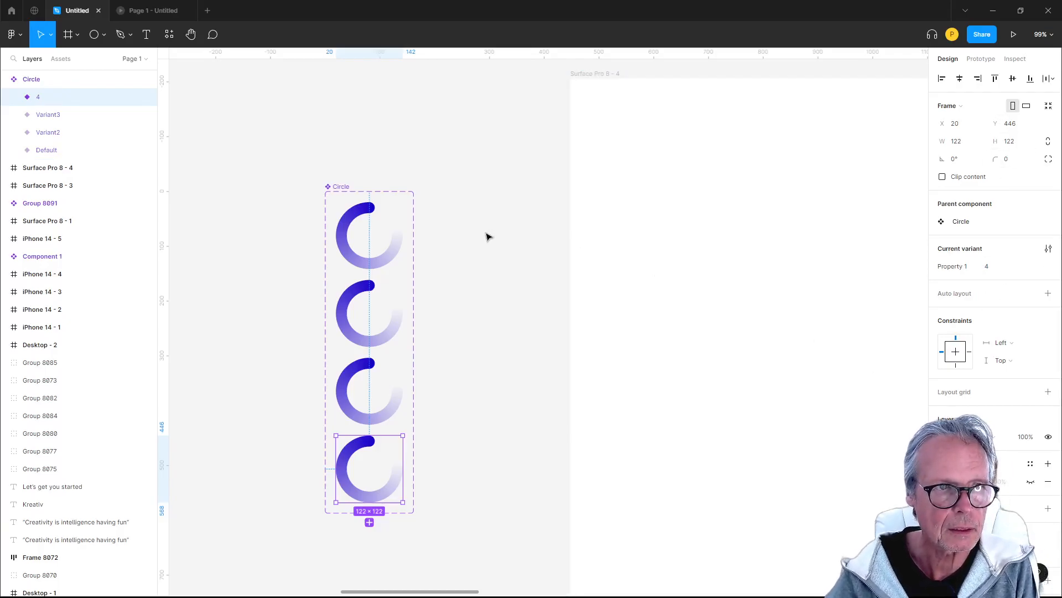
# - Set the Property 1 value of the third Circle variant to 3
pyautogui.click(49, 115)
pyautogui.click(998, 266)
pyautogui.write('4')
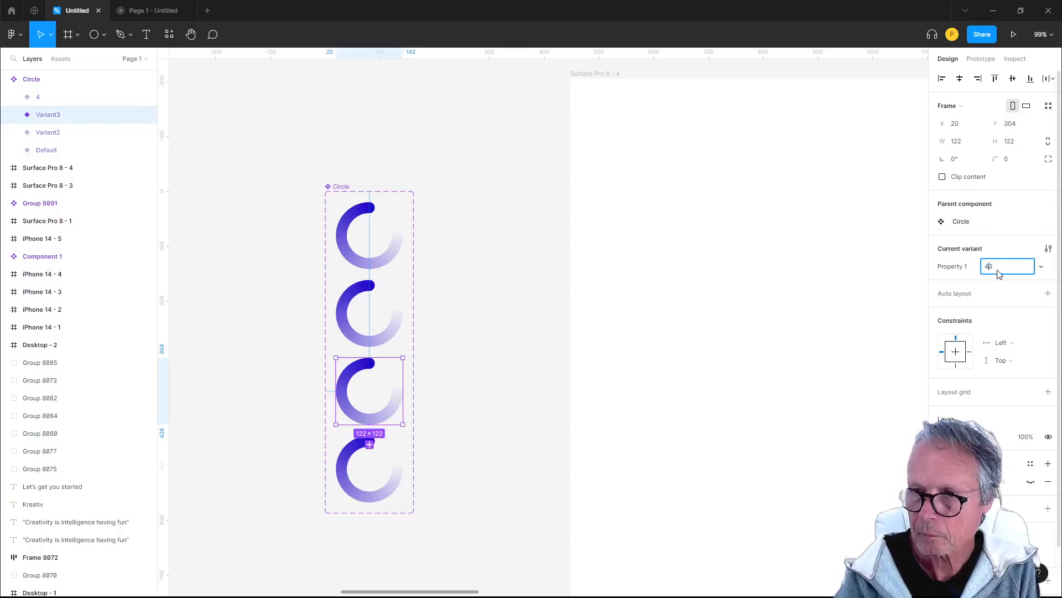
pyautogui.write('3')
pyautogui.press('Return')
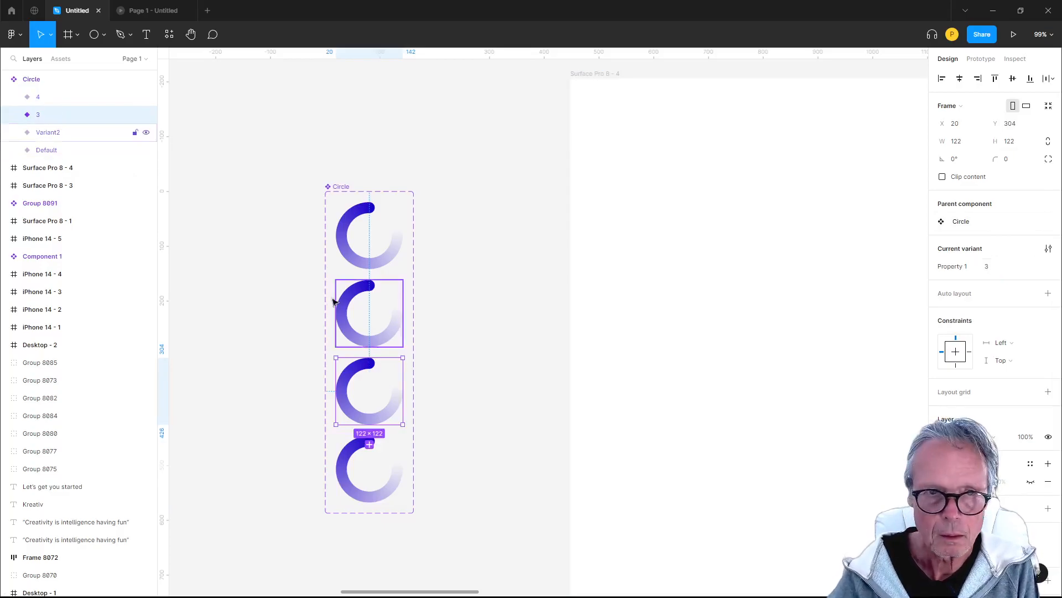
# - Set the Property 1 values of the second and the default Circle variants to 2 and 1 respectively
pyautogui.click(380, 347)
pyautogui.click(1012, 268)
pyautogui.write('2')
pyautogui.press('Return')
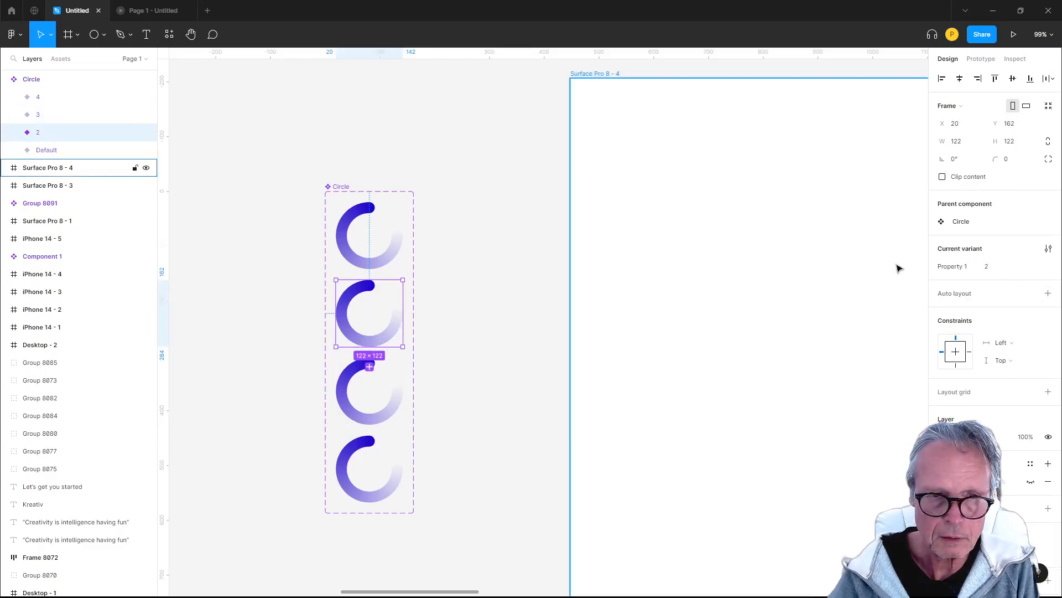
pyautogui.click(43, 150)
pyautogui.click(1007, 267)
pyautogui.write('1')
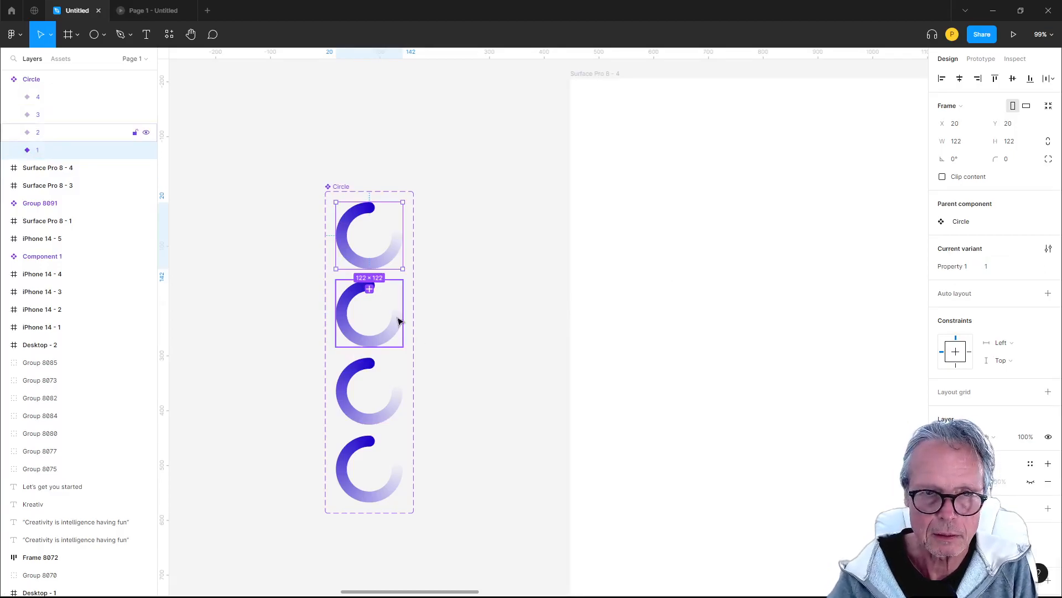
pyautogui.click(526, 303)
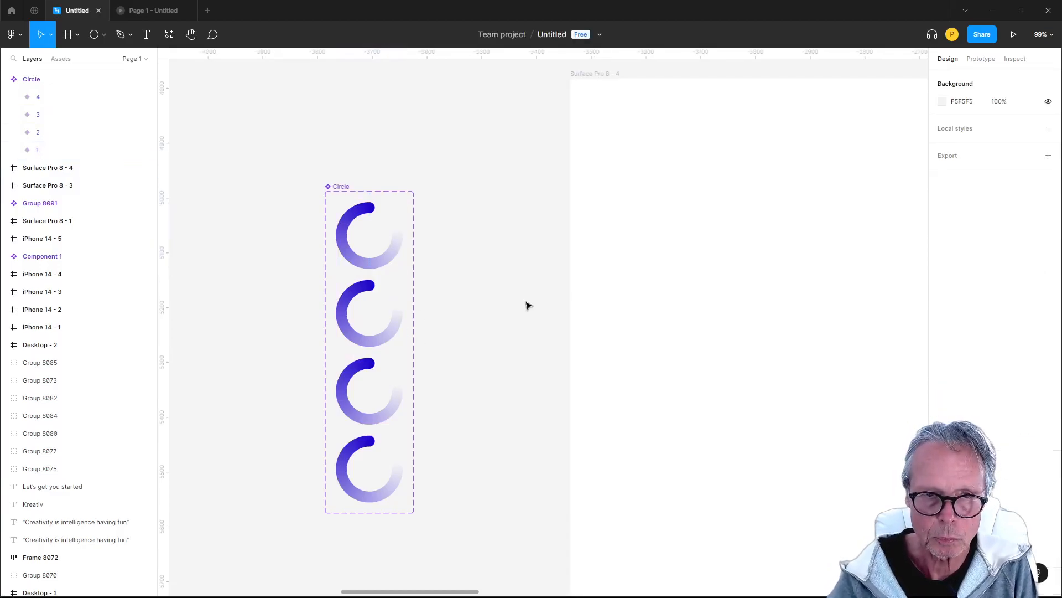
pyautogui.click(346, 188)
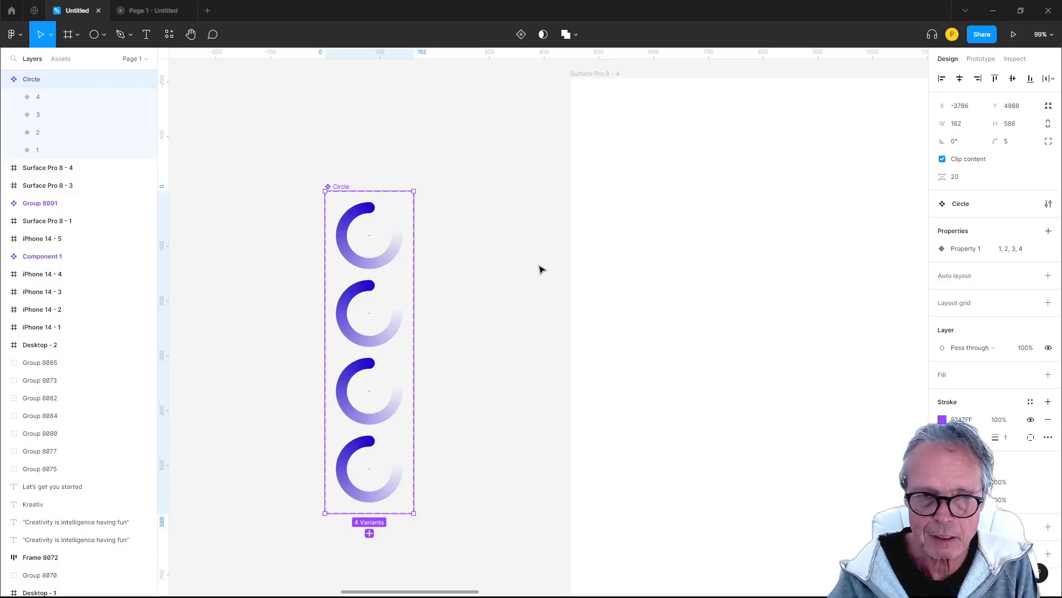
# - Set the rotation of the Circle layer inside variant 2 to -90°
pyautogui.click(386, 256)
pyautogui.click(14, 150)
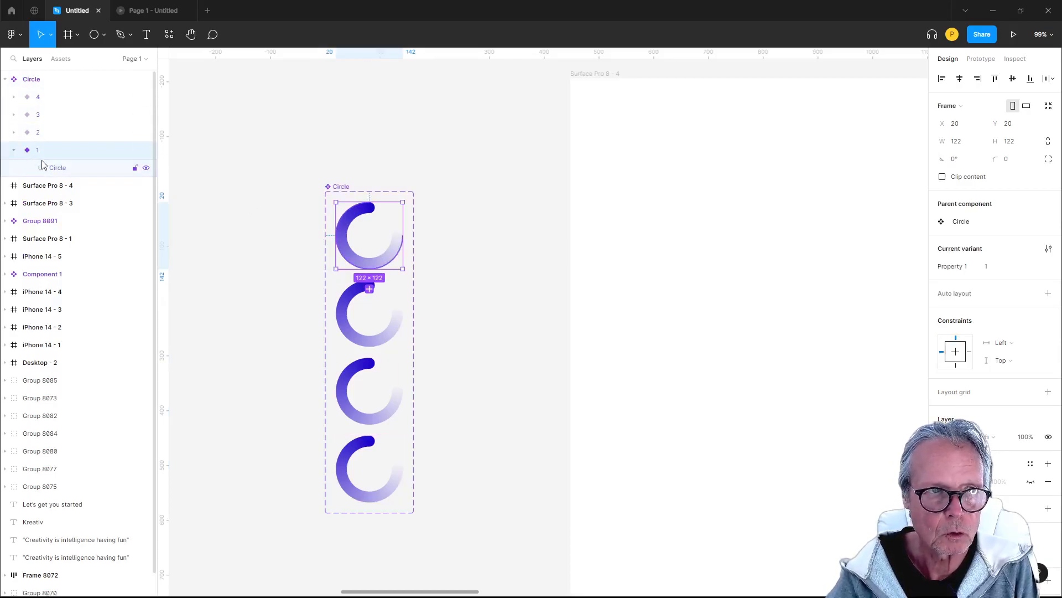
pyautogui.click(381, 325)
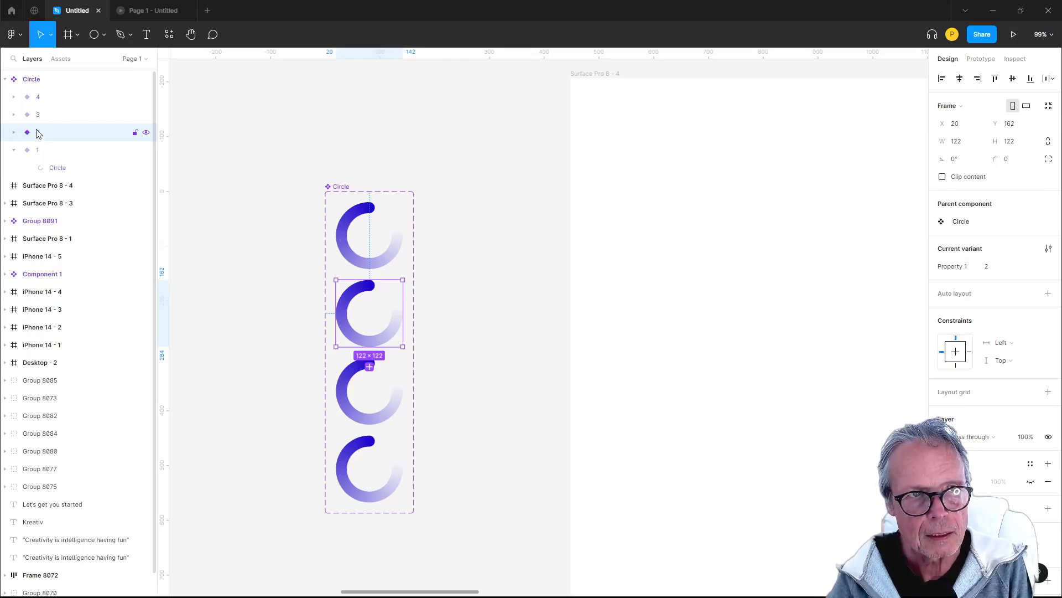
pyautogui.click(13, 133)
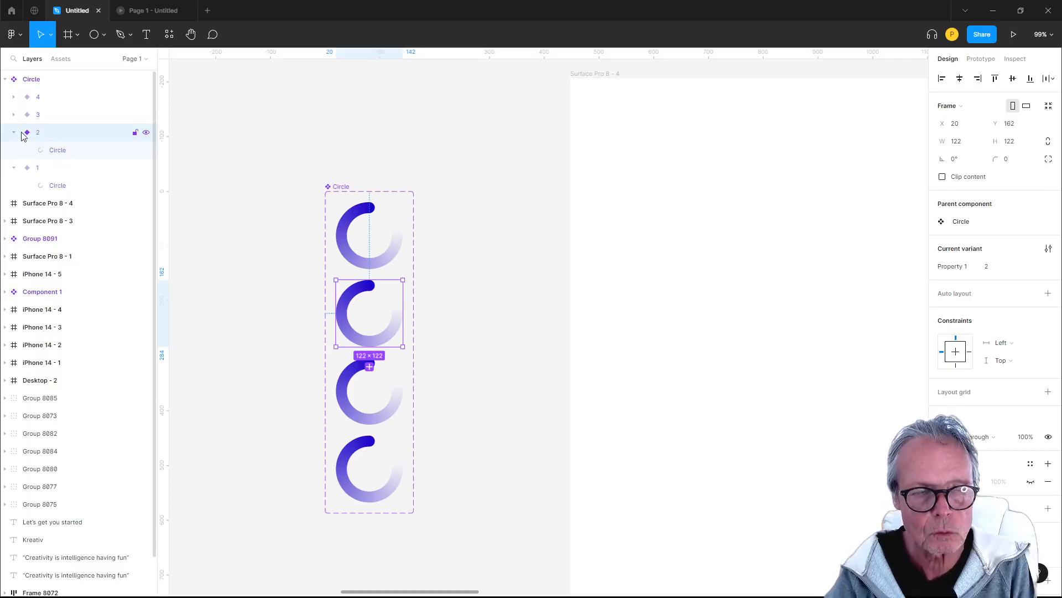
pyautogui.click(64, 151)
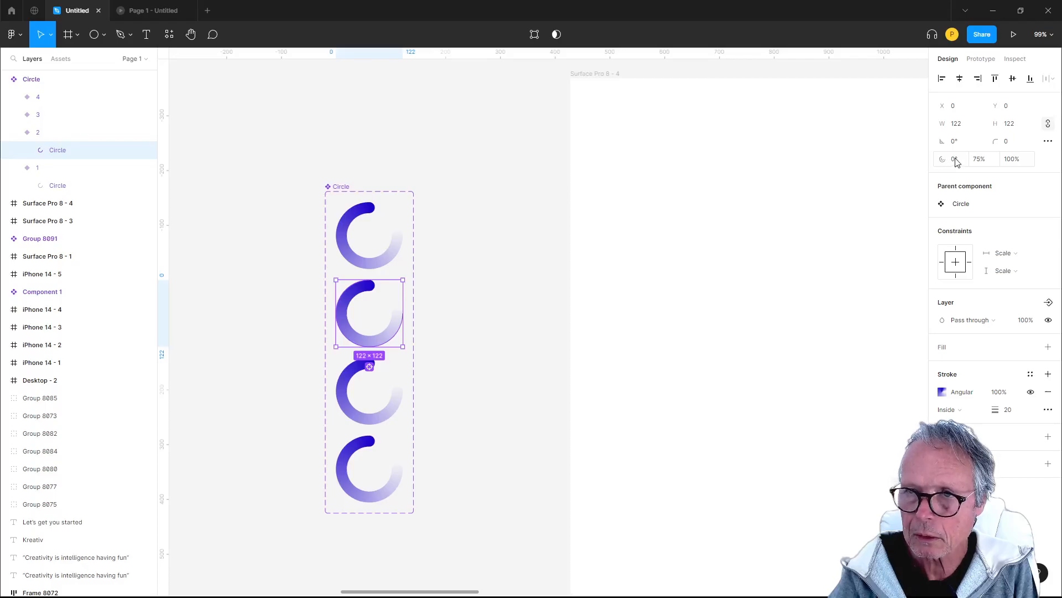
pyautogui.click(943, 142)
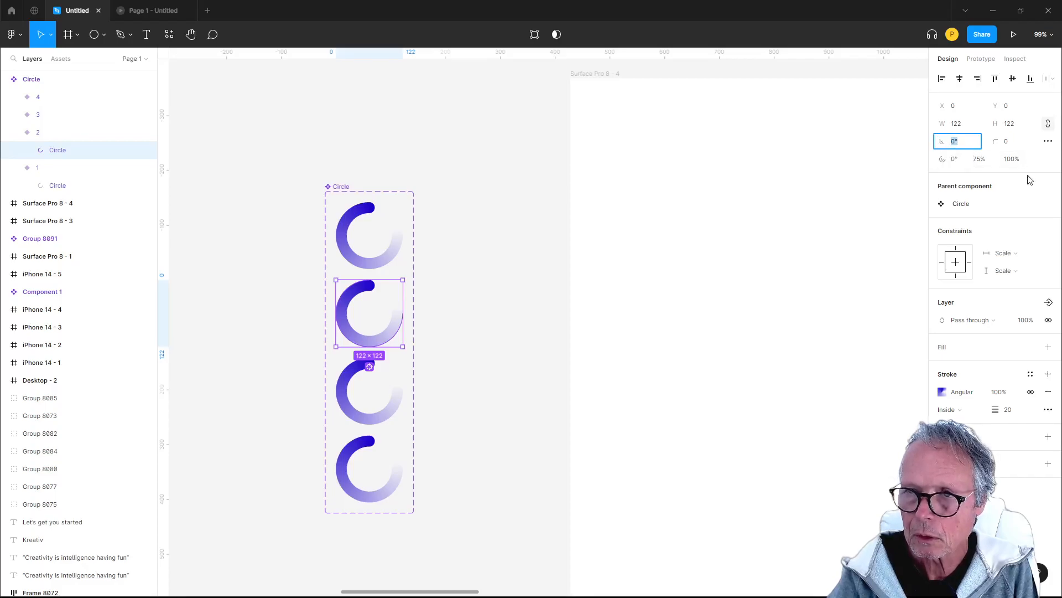
pyautogui.press('Return')
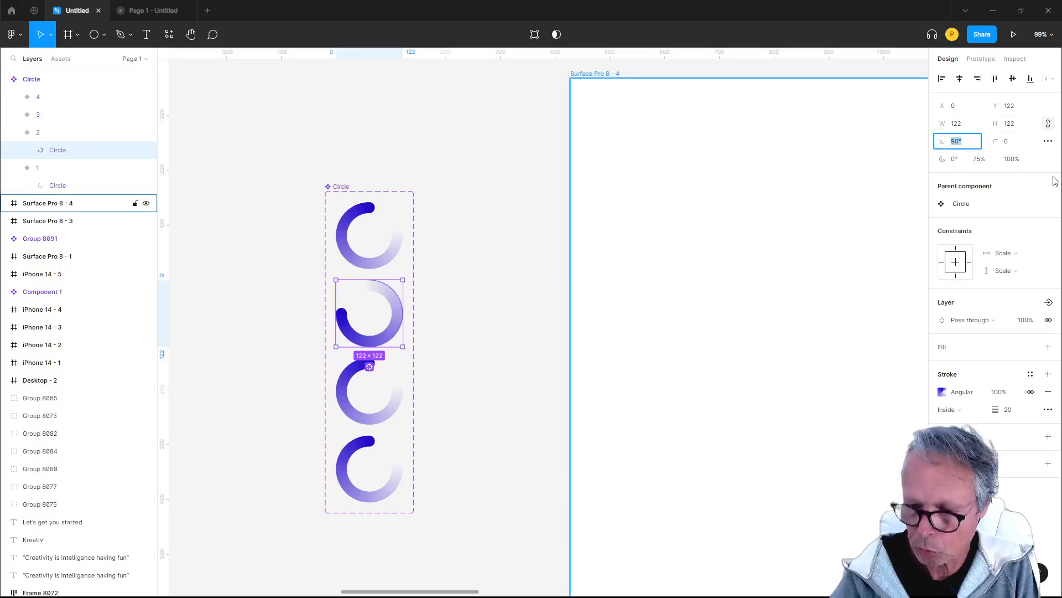
pyautogui.press('Return')
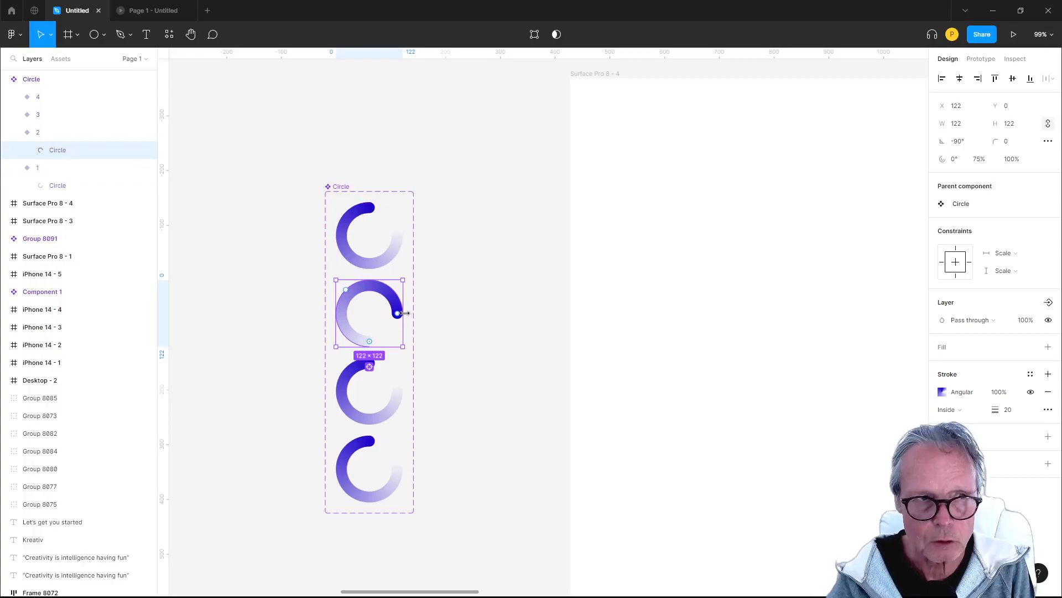
# - Set the rotation of the Circle layer inside variant 3 to 180°
pyautogui.click(14, 114)
pyautogui.click(55, 133)
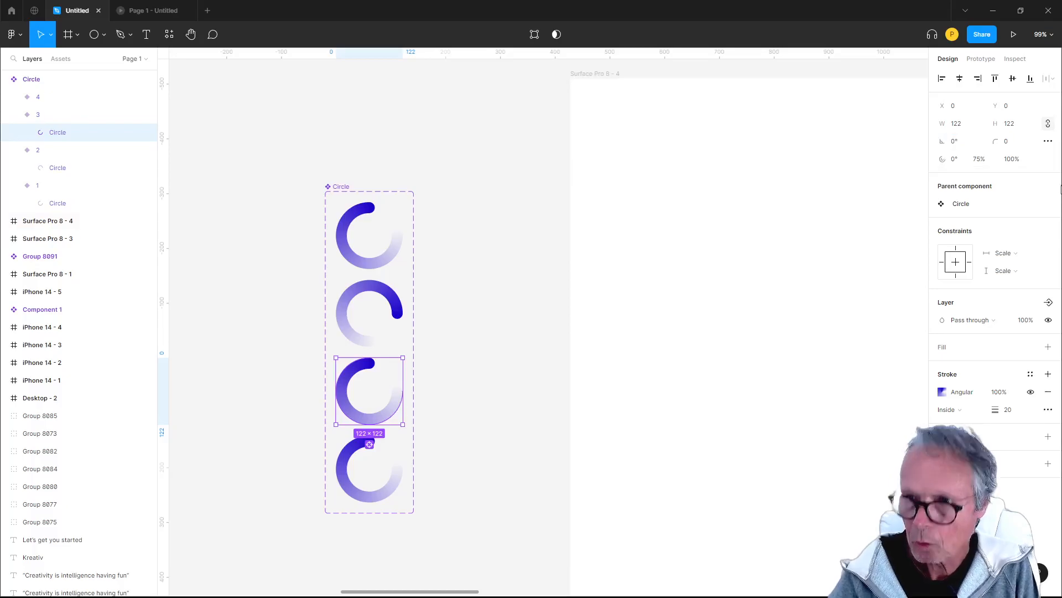
pyautogui.click(956, 142)
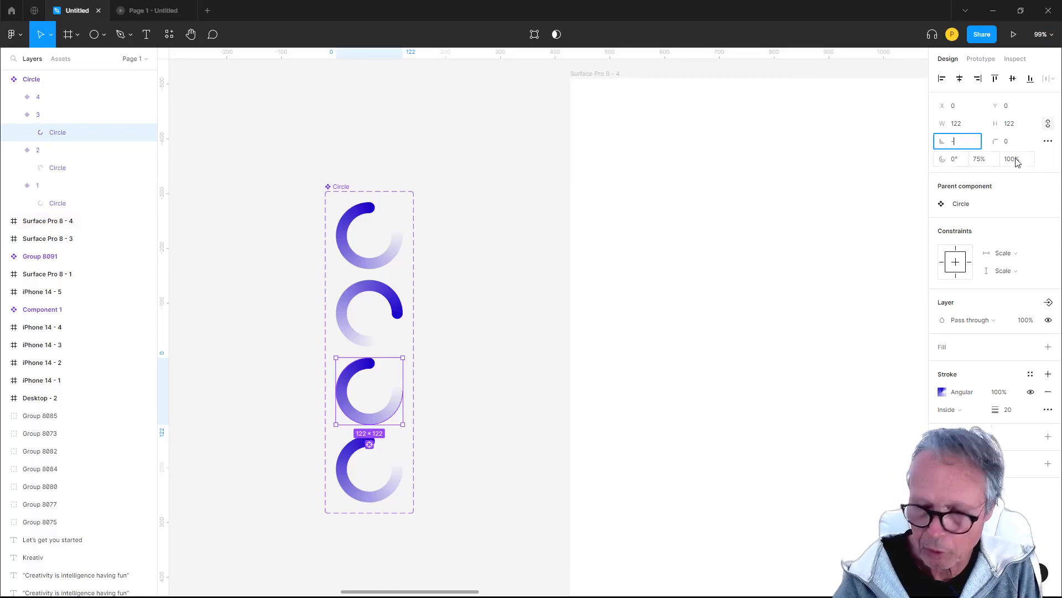
pyautogui.press('Return')
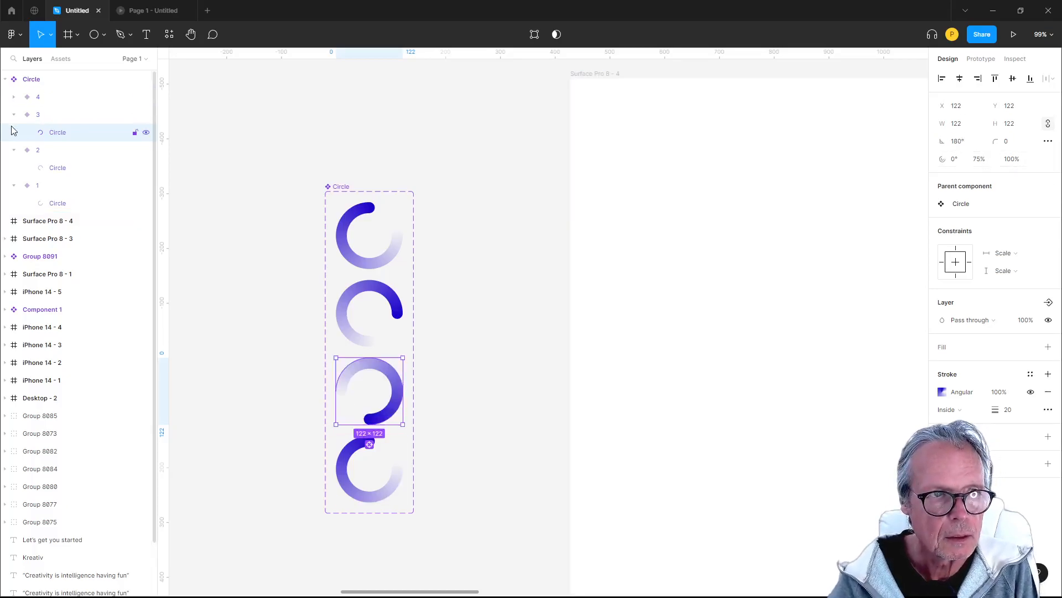
# - Rotate the Circle layer inside variant 4 by -270°
pyautogui.click(26, 103)
pyautogui.click(14, 97)
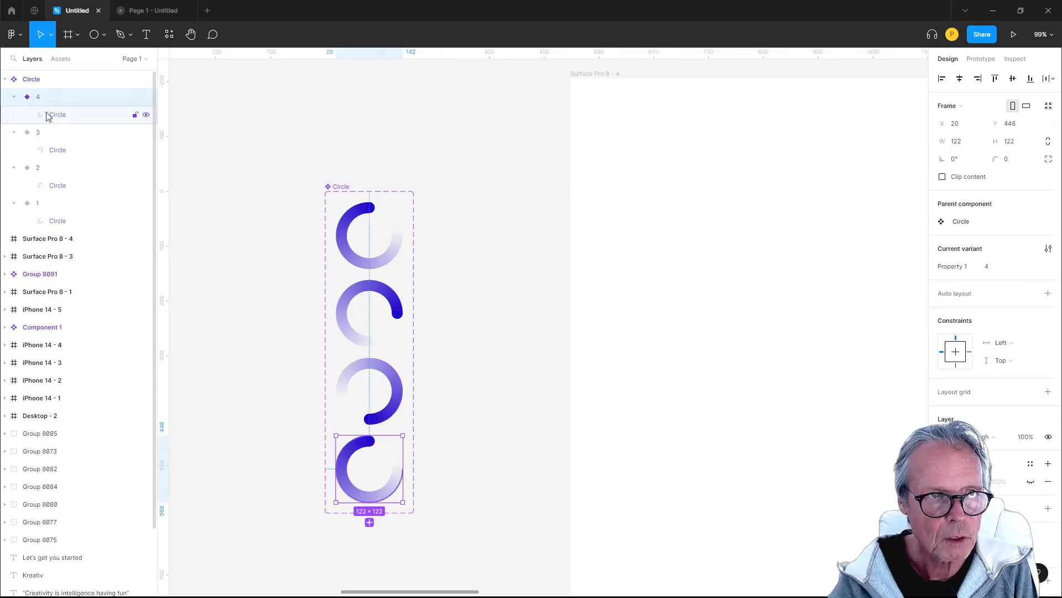
pyautogui.click(50, 115)
pyautogui.click(960, 142)
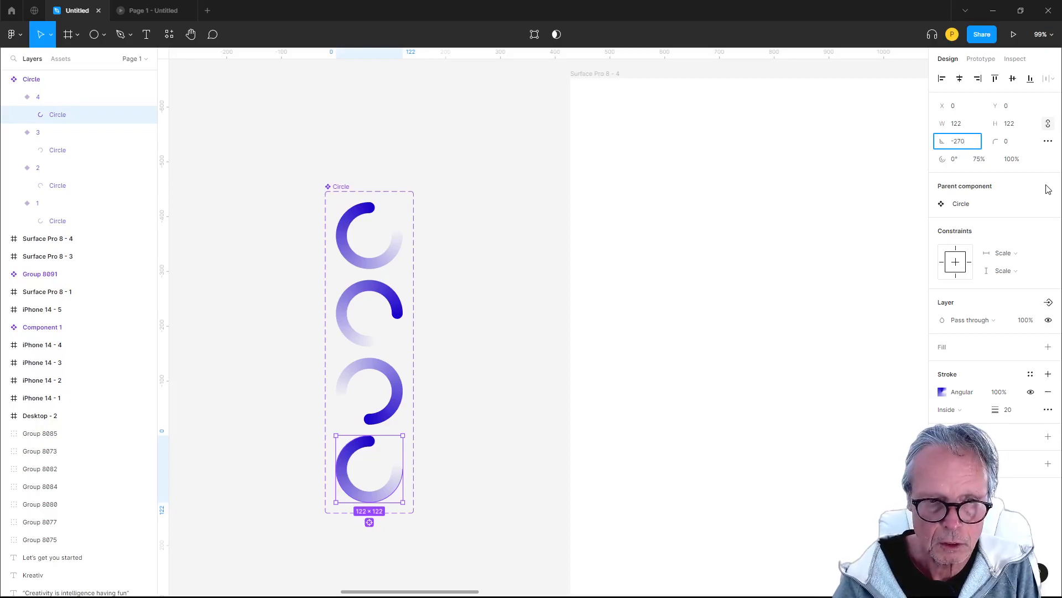
pyautogui.write('-270')
pyautogui.press('Return')
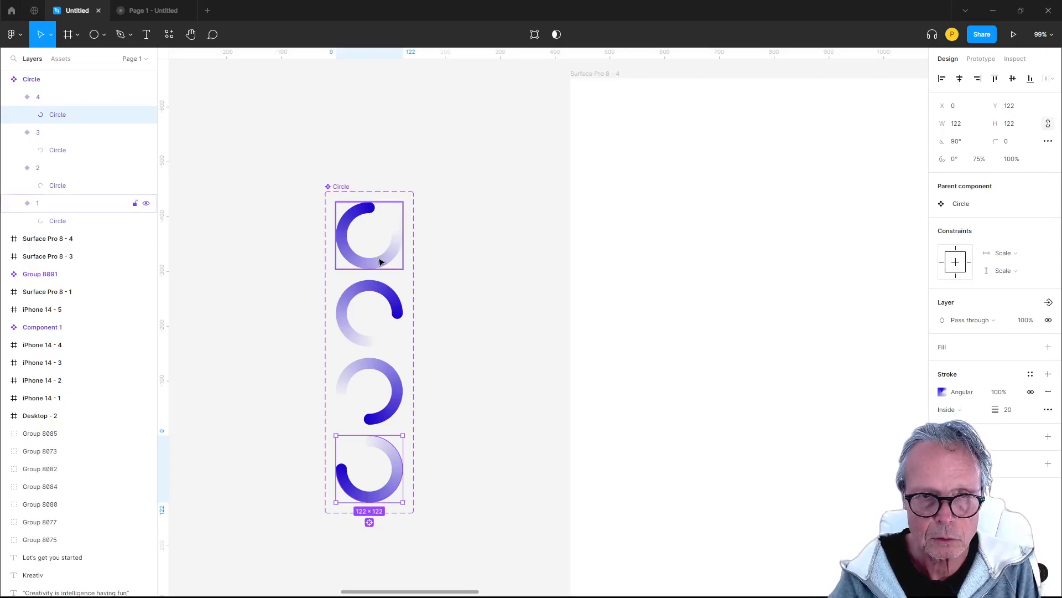
pyautogui.click(553, 301)
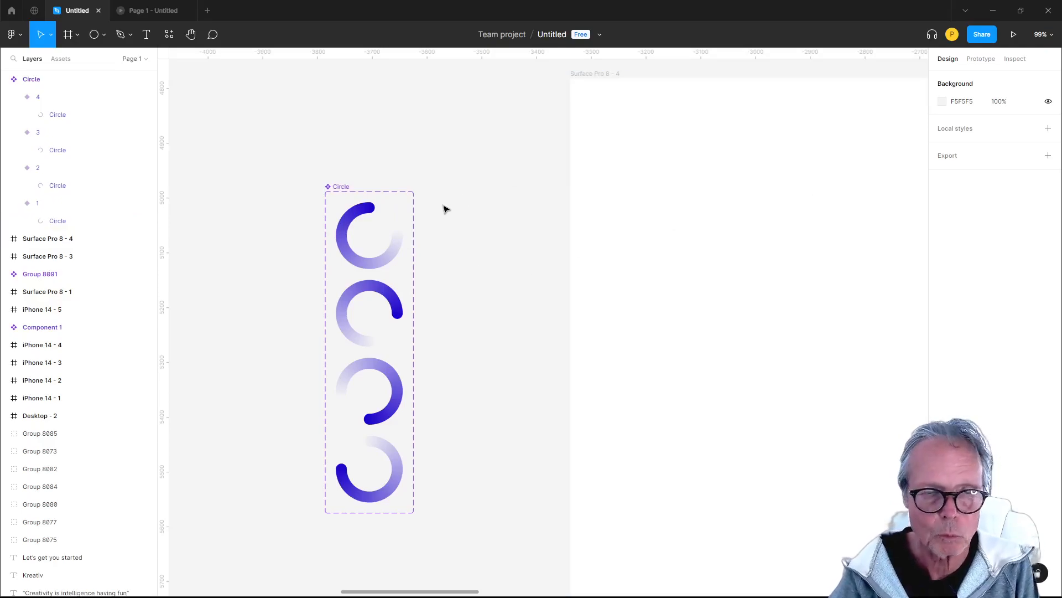
# - Add a prototype connection from variant 1 to variant 2 of the Circle component
pyautogui.click(980, 58)
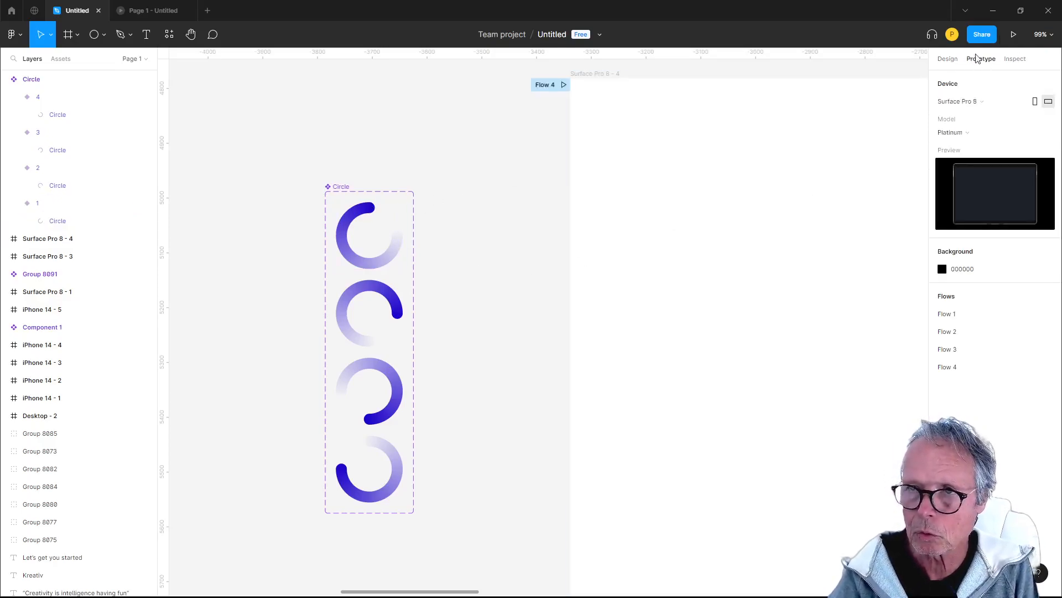
pyautogui.click(358, 222)
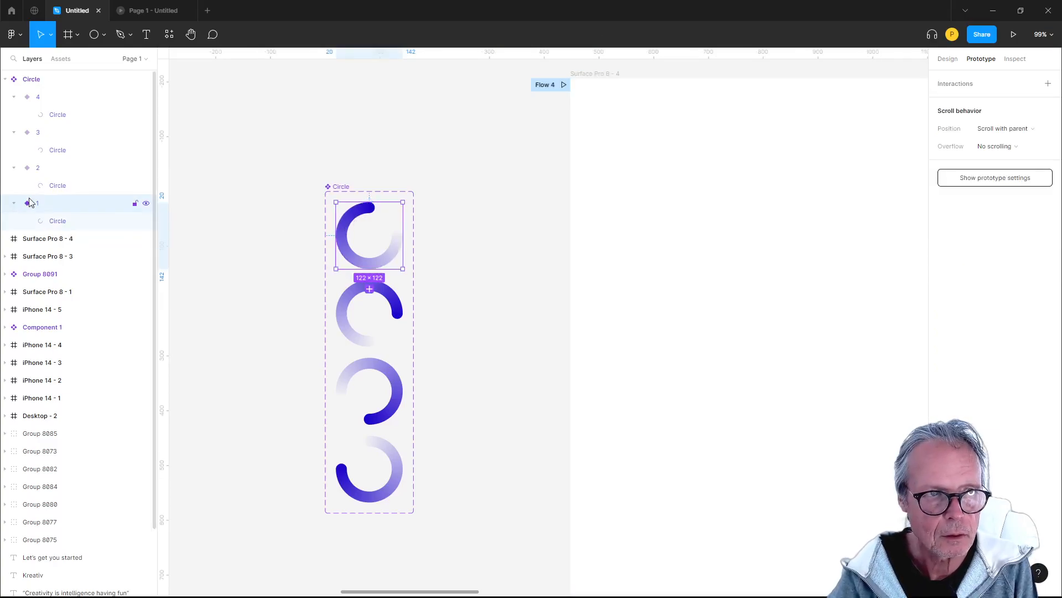
pyautogui.moveTo(371, 271); pyautogui.dragTo(370, 302)
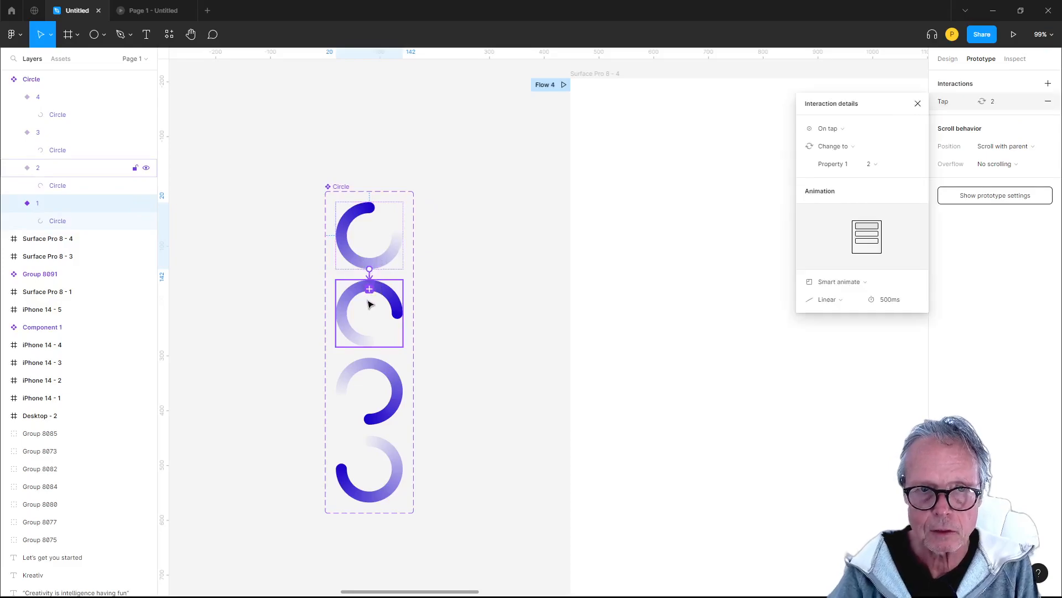
# - Trigger variant 1's interaction after a delay of 1 ms and keep its easing Linear
pyautogui.click(855, 132)
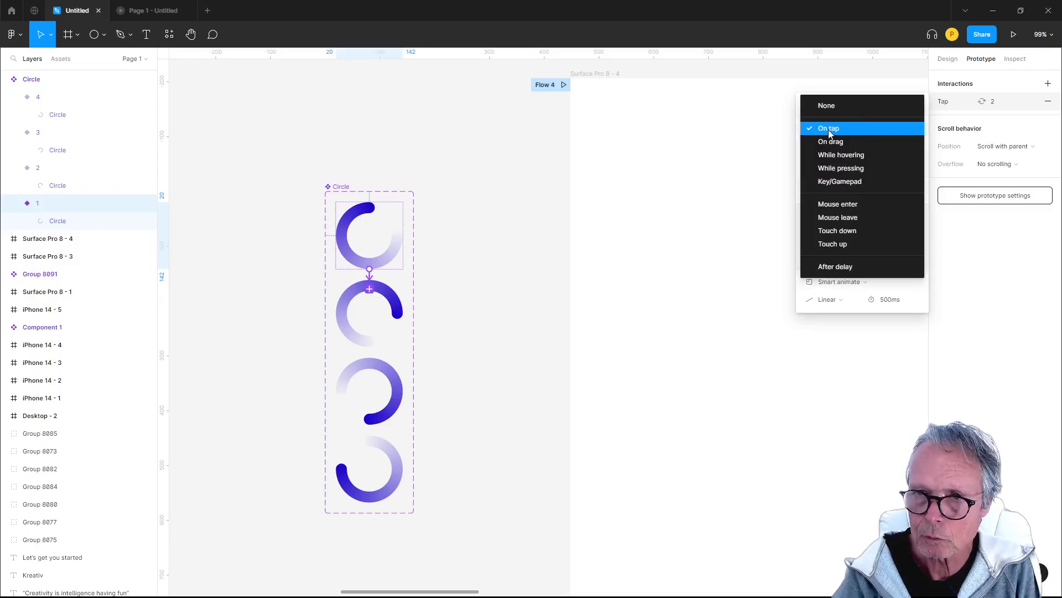
pyautogui.click(841, 268)
pyautogui.click(889, 131)
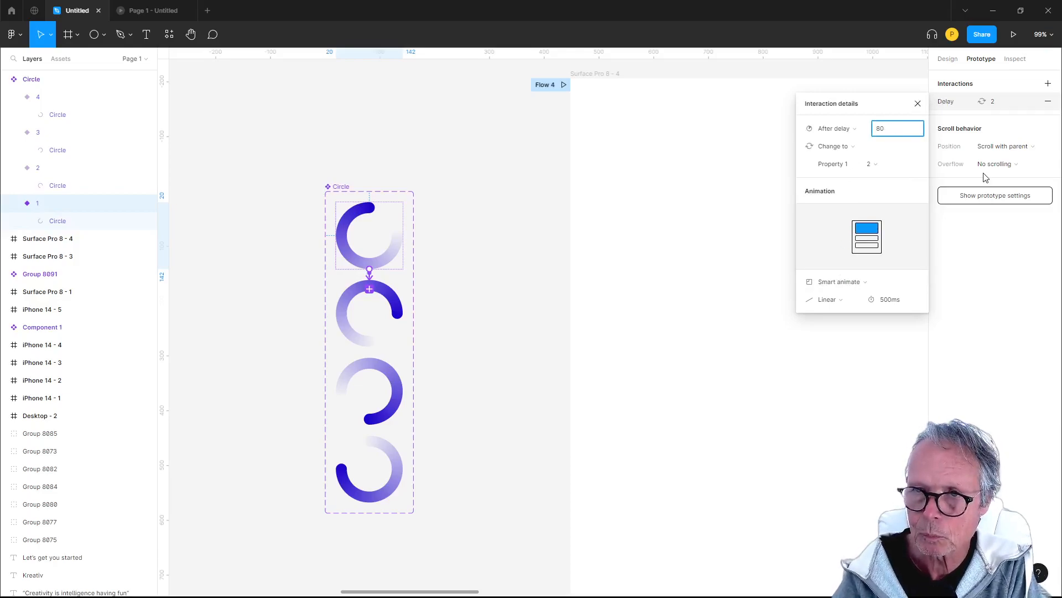
pyautogui.write('1')
pyautogui.press('Return')
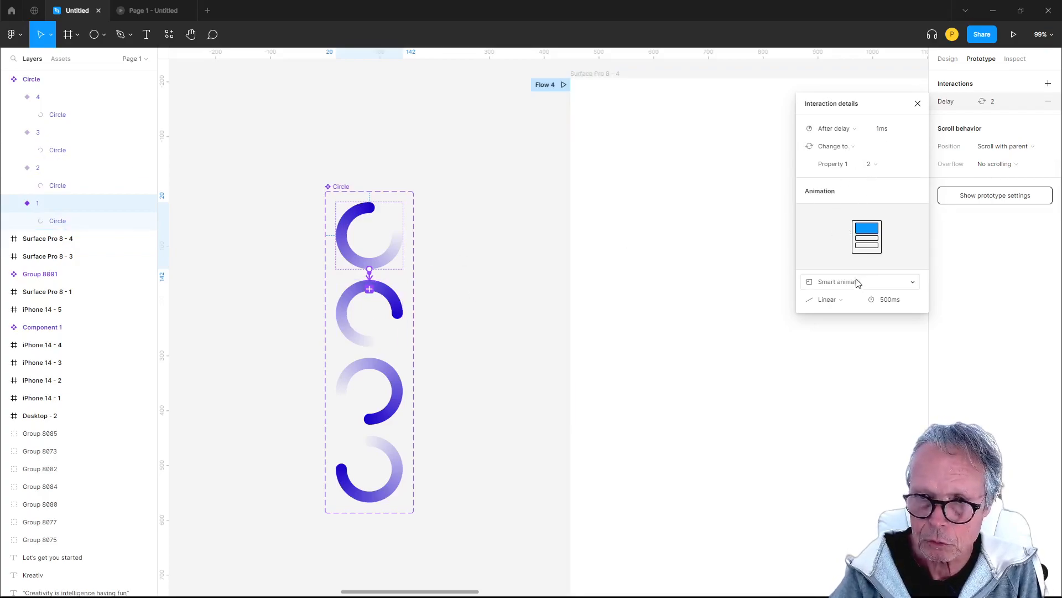
pyautogui.click(838, 301)
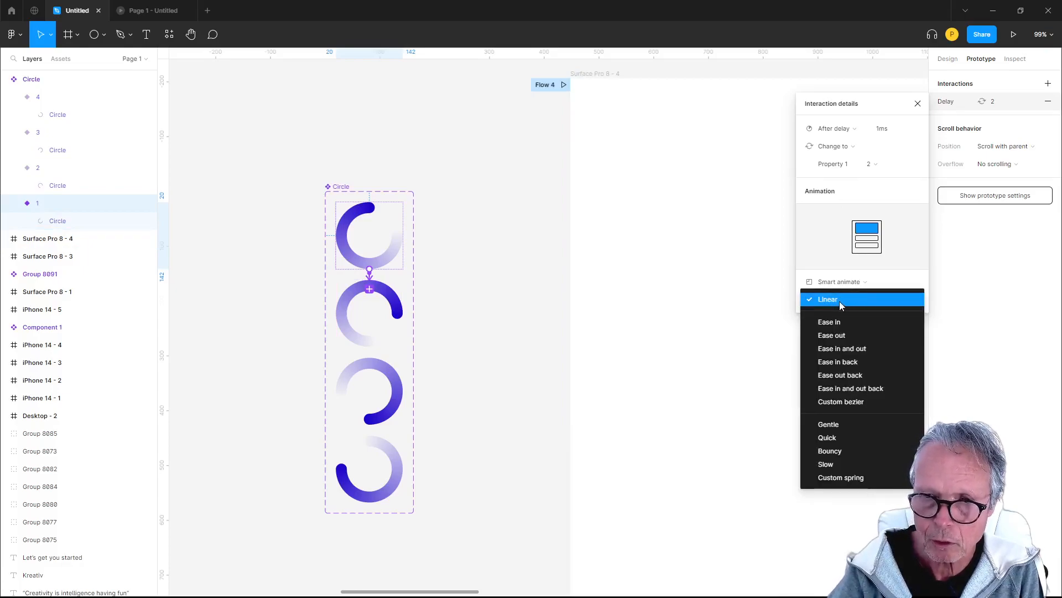
pyautogui.click(833, 265)
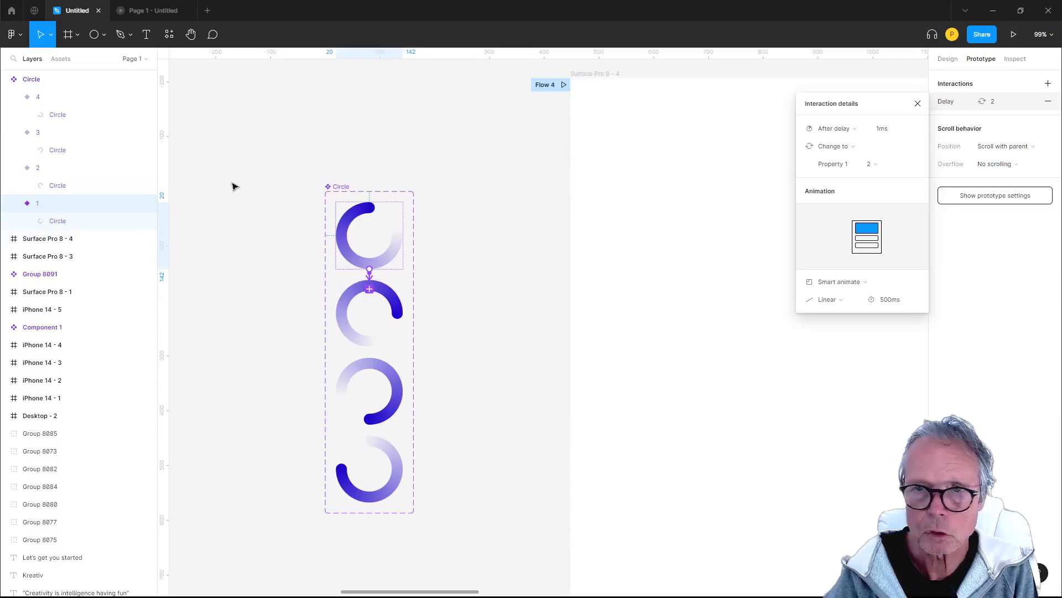
# - Add a prototype connection from variant 2 to variant 3 of the Circle component
pyautogui.click(56, 186)
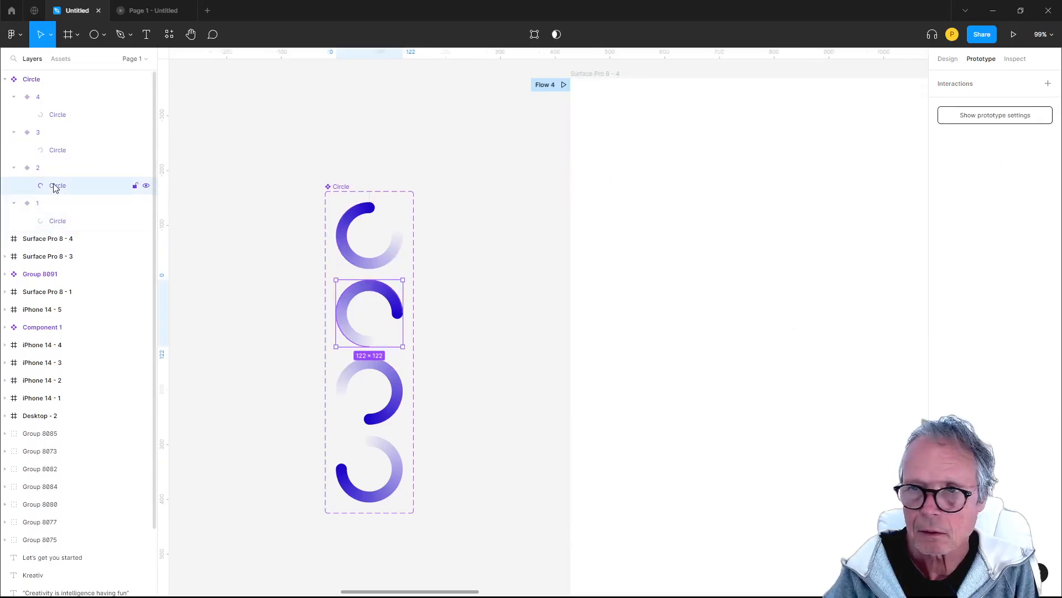
pyautogui.click(949, 60)
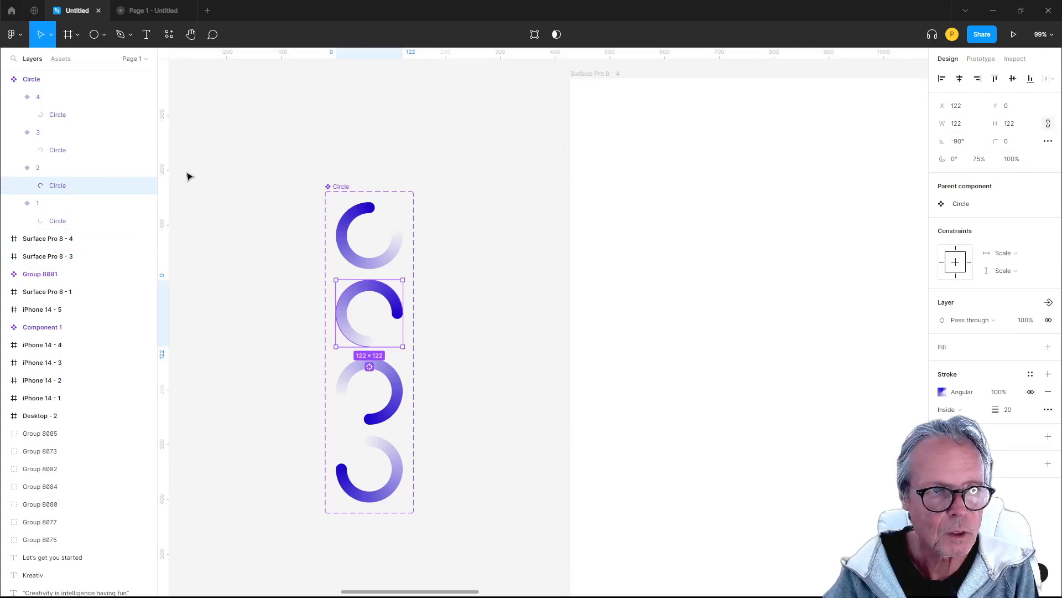
pyautogui.click(375, 320)
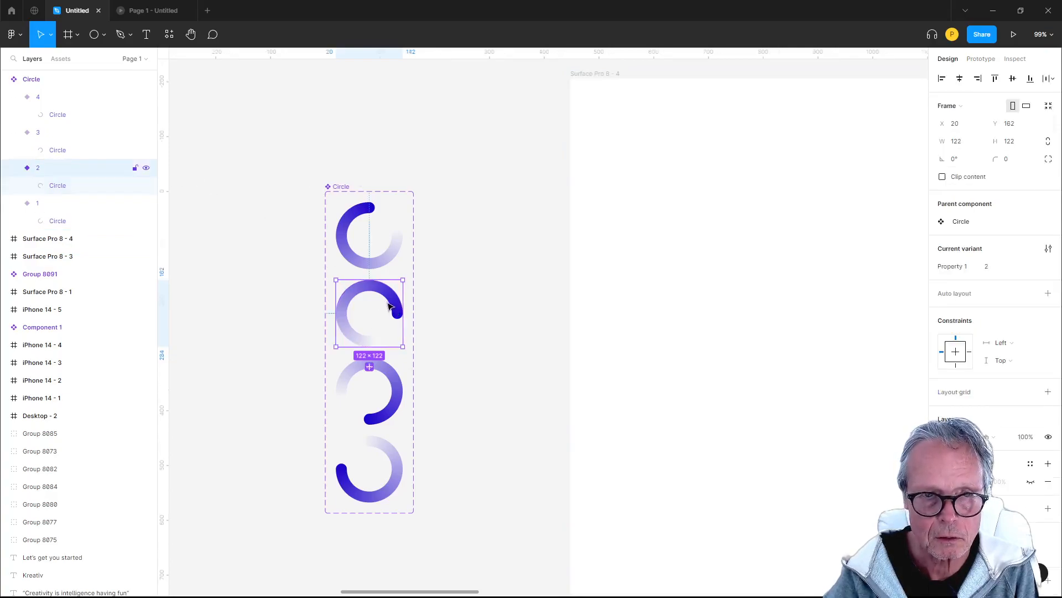
pyautogui.click(980, 60)
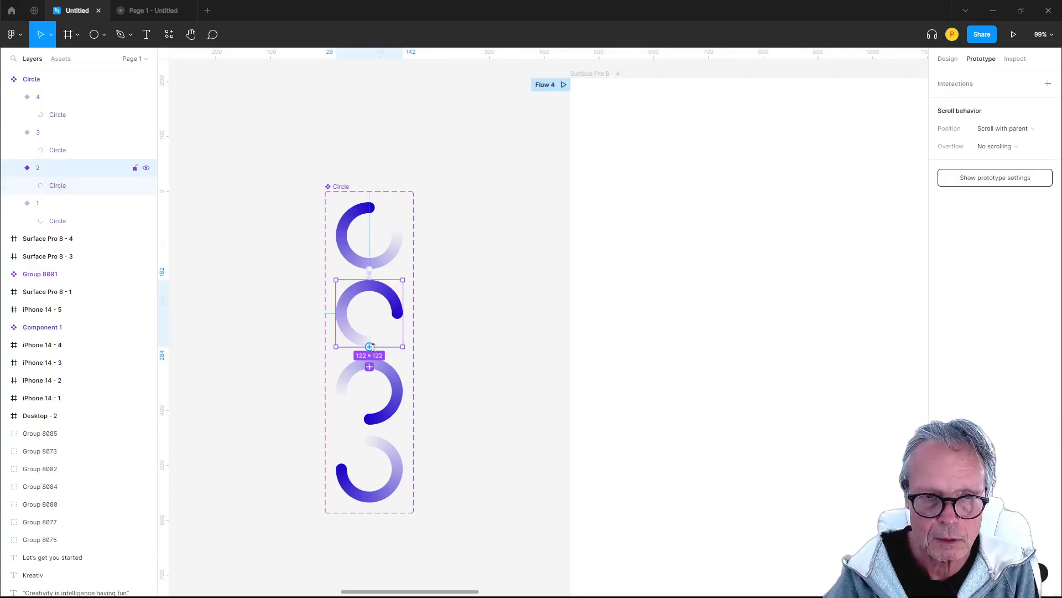
pyautogui.moveTo(369, 347); pyautogui.dragTo(374, 384)
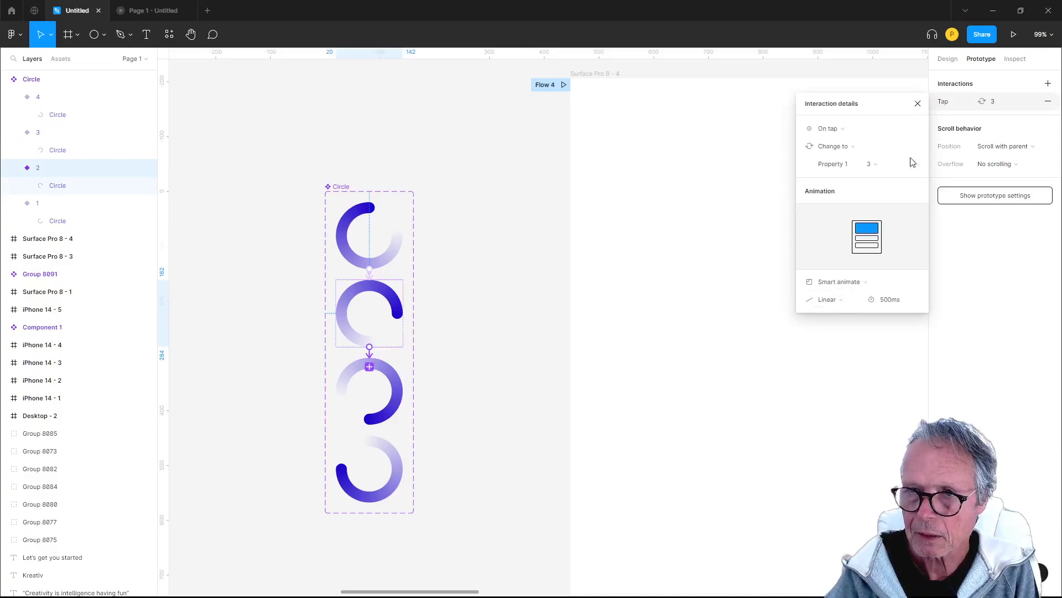
# - Trigger variant 2's interaction after a delay of 1 ms
pyautogui.click(838, 130)
pyautogui.click(835, 265)
pyautogui.click(904, 130)
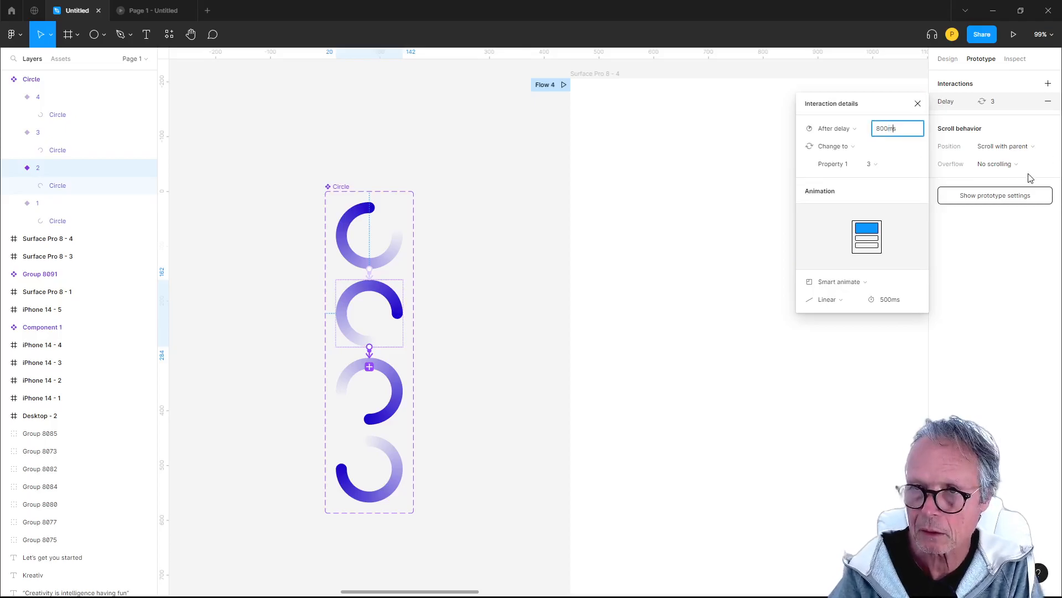
pyautogui.write('1')
pyautogui.press('Return')
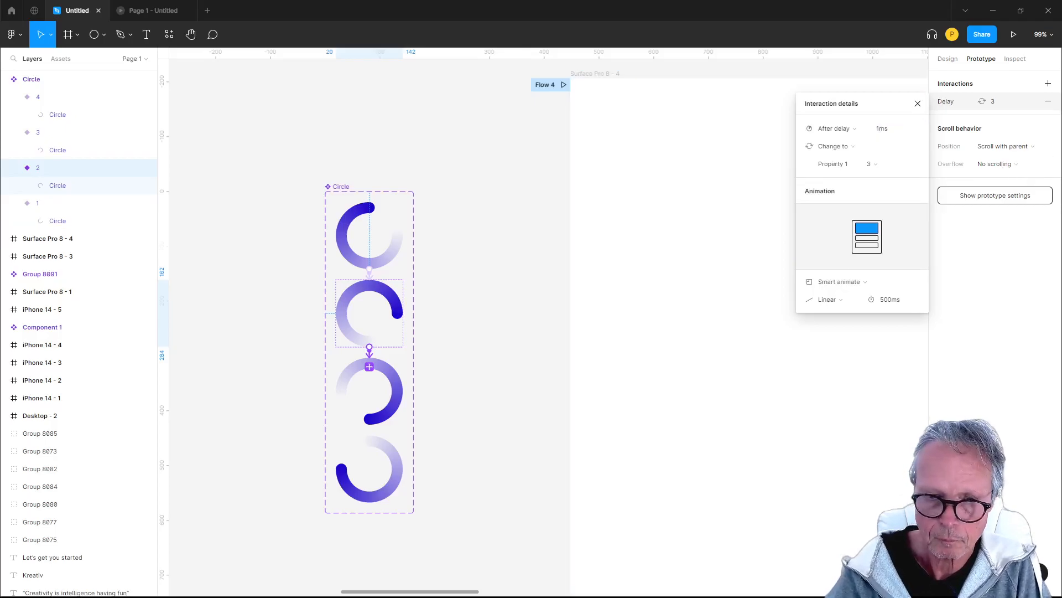
# - Add a prototype connection from variant 3 to variant 4 of the Circle component
pyautogui.click(389, 455)
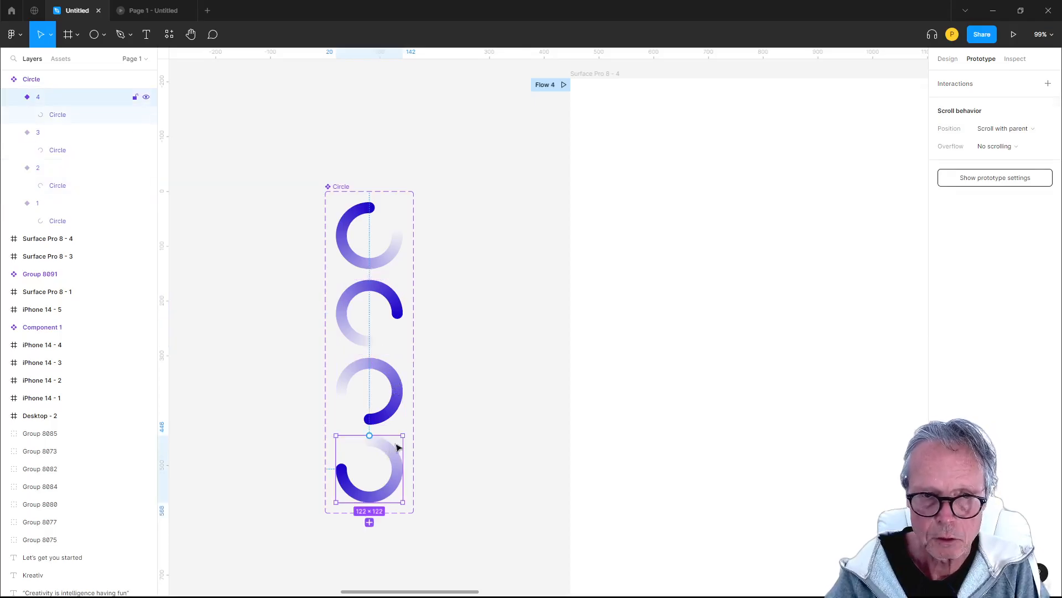
pyautogui.click(396, 391)
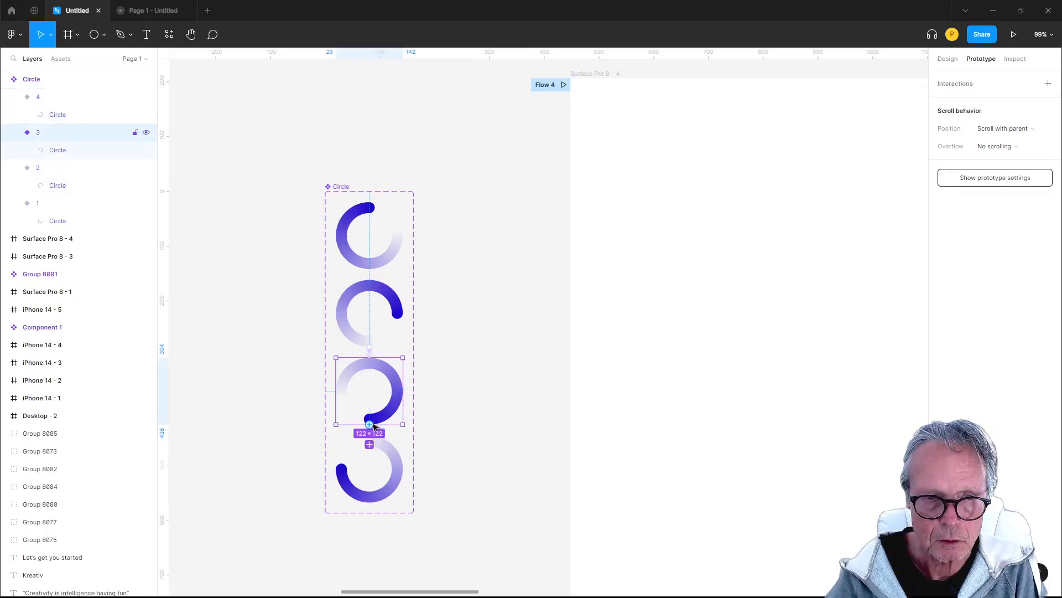
pyautogui.moveTo(380, 464); pyautogui.dragTo(382, 464)
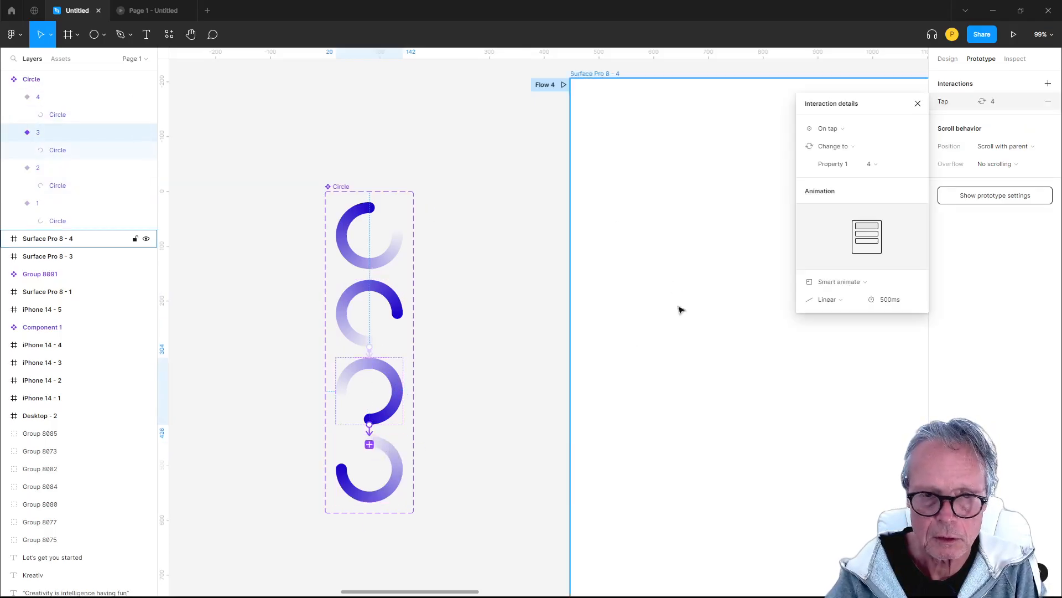
# - Trigger variant 3's interaction after a delay of 1 ms
pyautogui.click(855, 145)
pyautogui.click(851, 86)
pyautogui.click(833, 135)
pyautogui.click(836, 266)
pyautogui.click(891, 129)
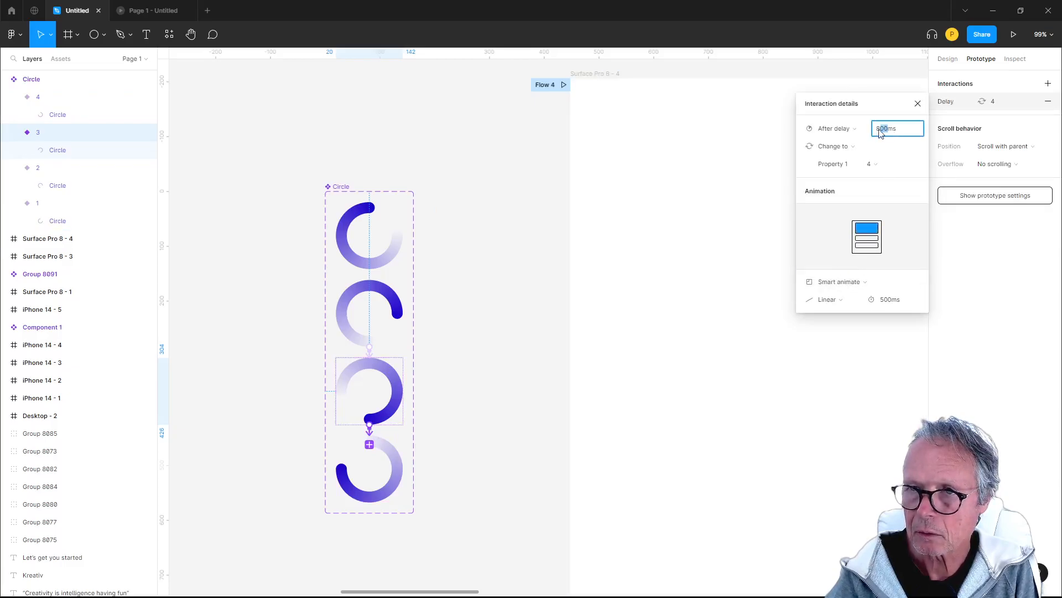
pyautogui.write('1')
pyautogui.press('Return')
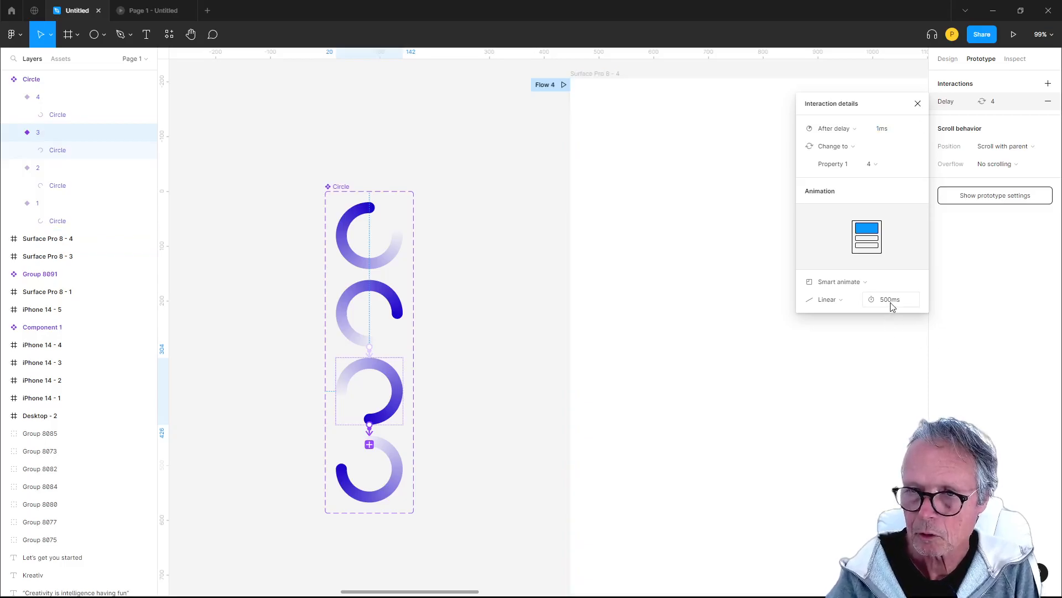
# - Connect variant 4 of the Circle component back to variant 1 and trigger the interaction after a delay of 1 ms
pyautogui.click(405, 473)
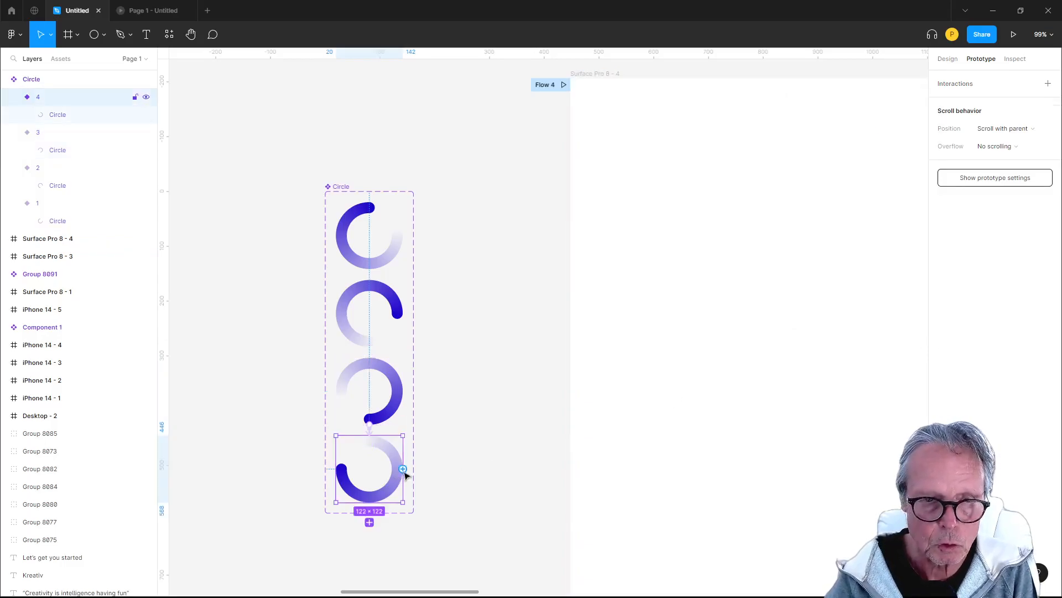
pyautogui.moveTo(403, 469); pyautogui.dragTo(393, 254)
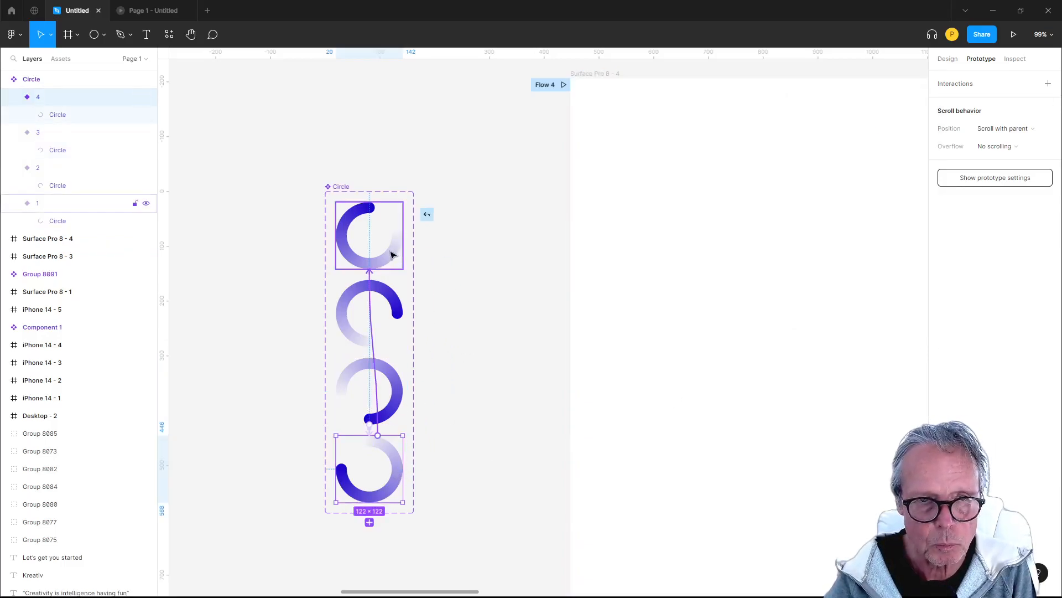
pyautogui.click(828, 129)
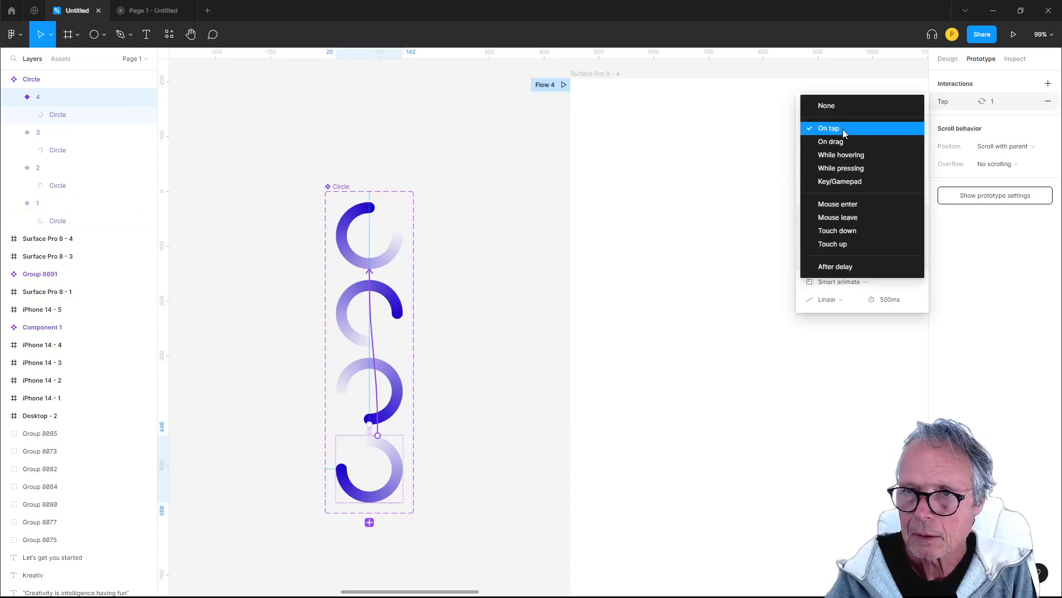
pyautogui.click(840, 268)
pyautogui.click(886, 134)
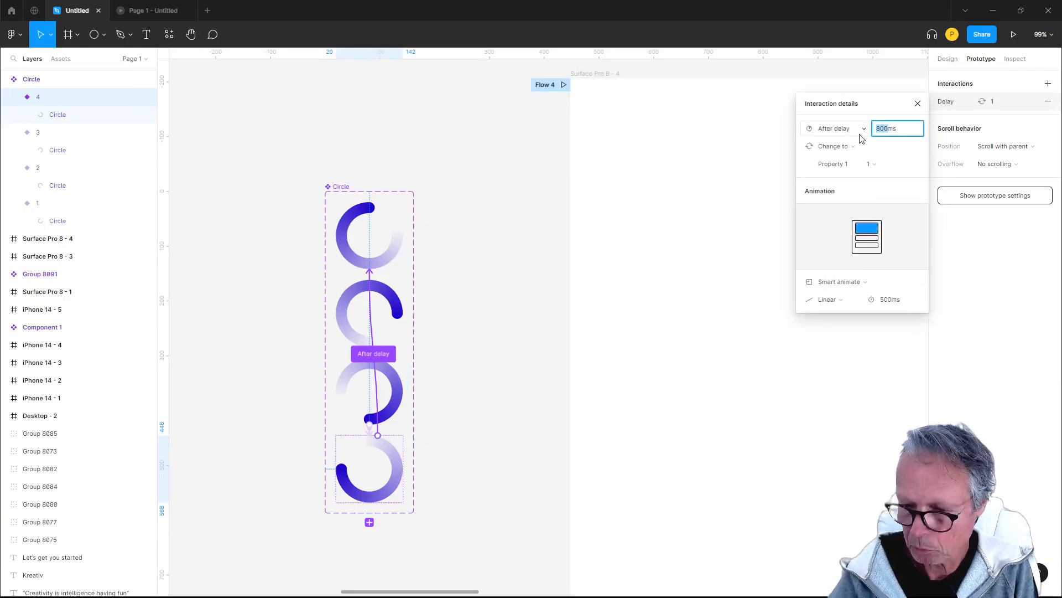
pyautogui.write('1')
pyautogui.press('Return')
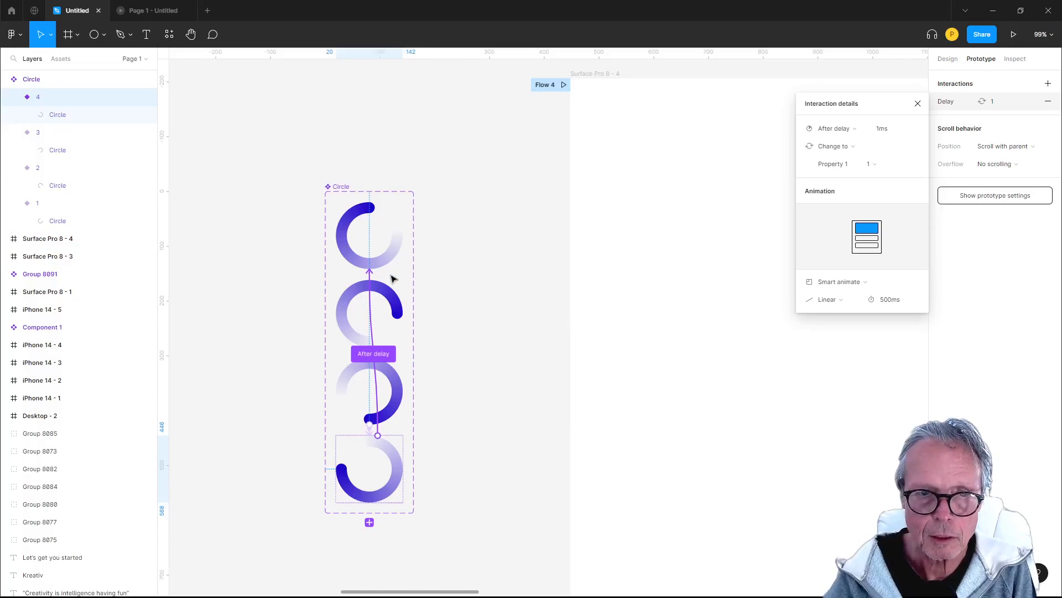
pyautogui.click(525, 216)
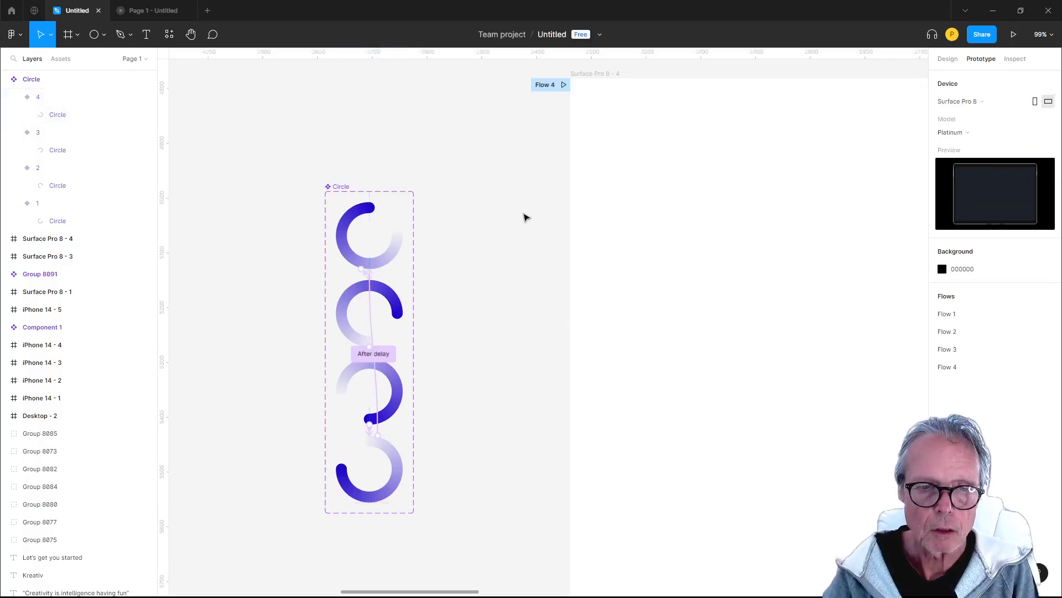
# - Place an instance of the Circle component from the local components inside the Surface Pro 8 - 4 frame
pyautogui.moveTo(526, 240); pyautogui.dragTo(386, 256)
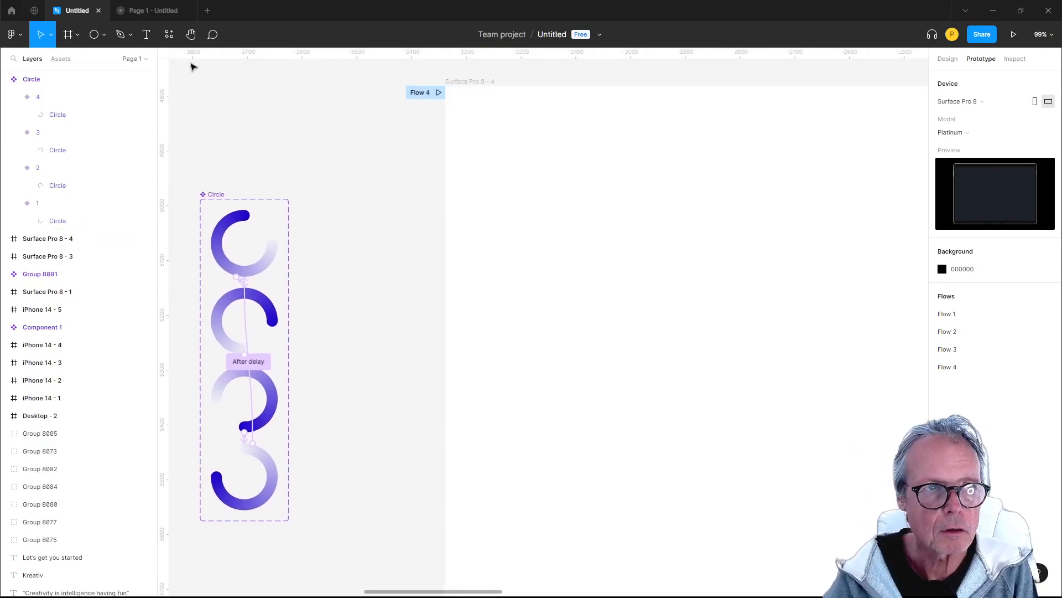
pyautogui.click(474, 84)
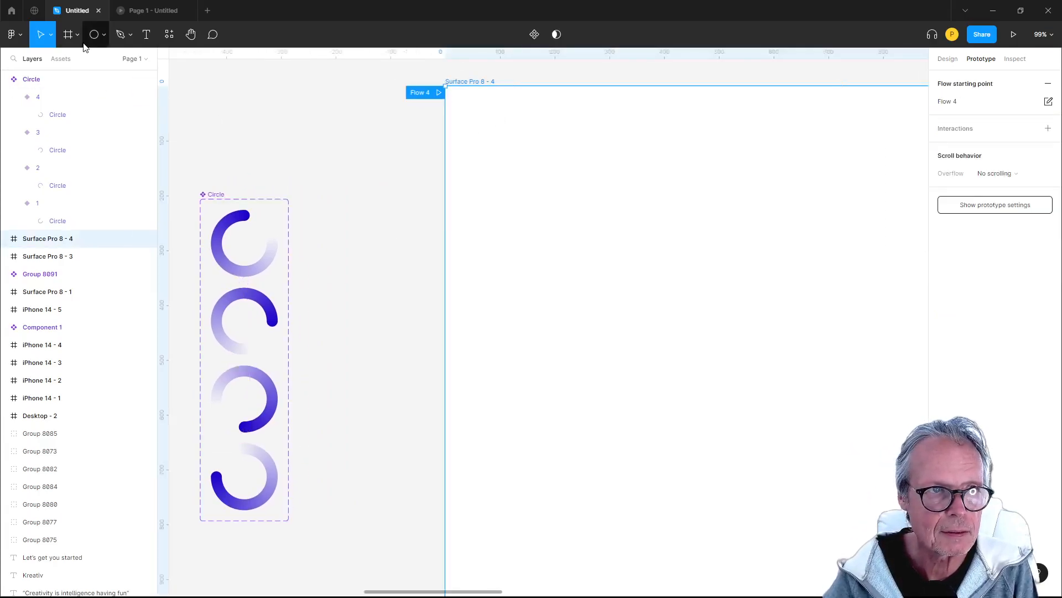
pyautogui.click(61, 59)
pyautogui.moveTo(65, 204); pyautogui.dragTo(756, 300)
pyautogui.click(377, 287)
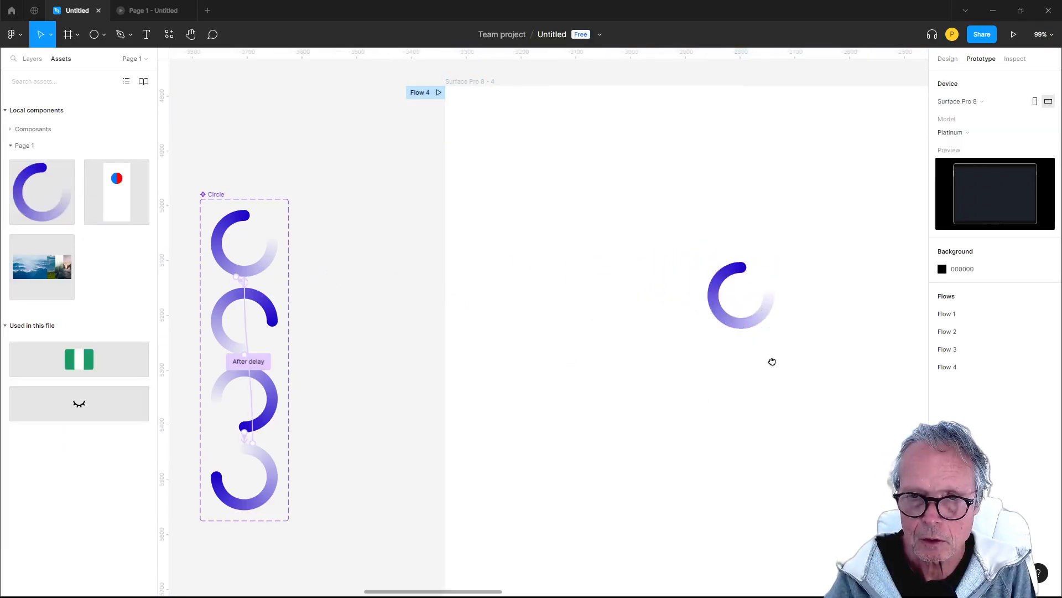
# - Run the Flow 4 prototype to preview the spinning loader on the Surface Pro 8 - 4 frame
pyautogui.moveTo(774, 360); pyautogui.dragTo(617, 361)
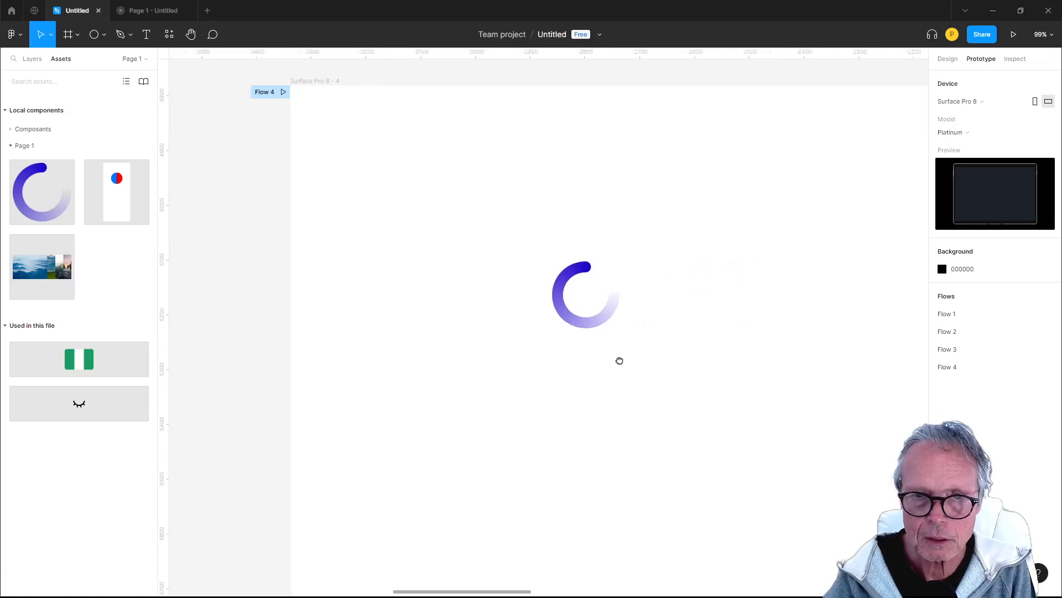
pyautogui.click(284, 93)
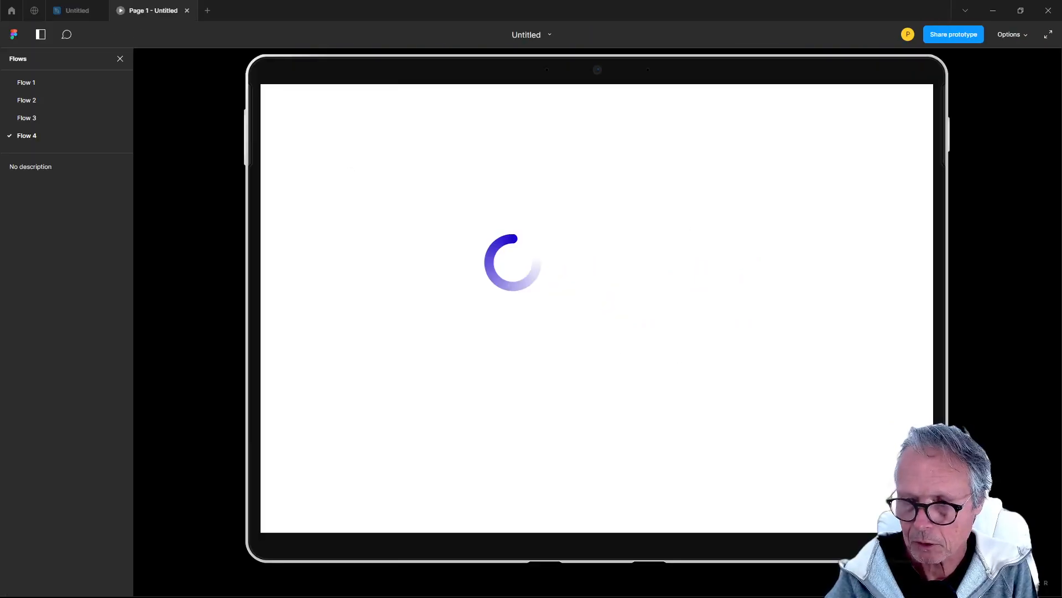